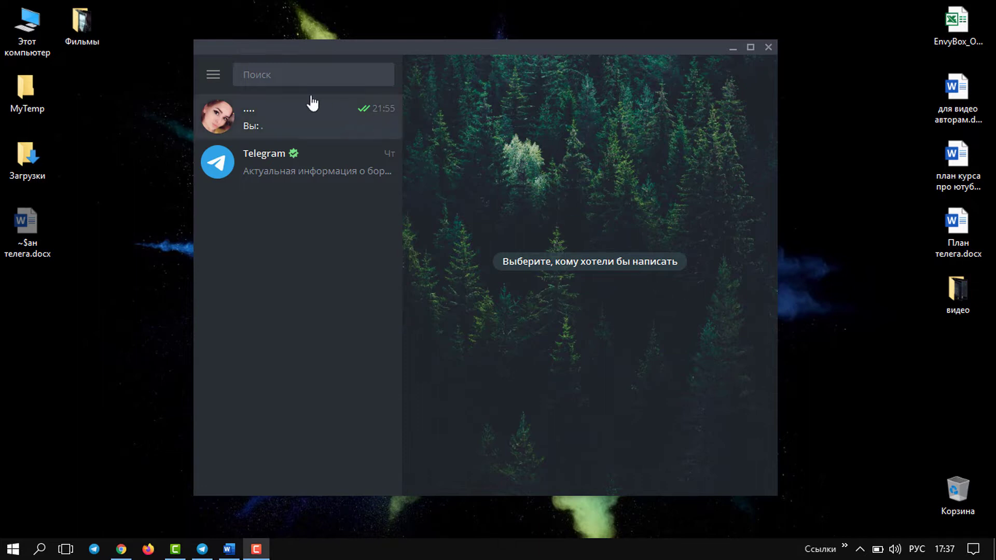
- Start creating a new group and name it "Тестовая группа"
{"action": "left_click", "coordinate": [214, 75]}
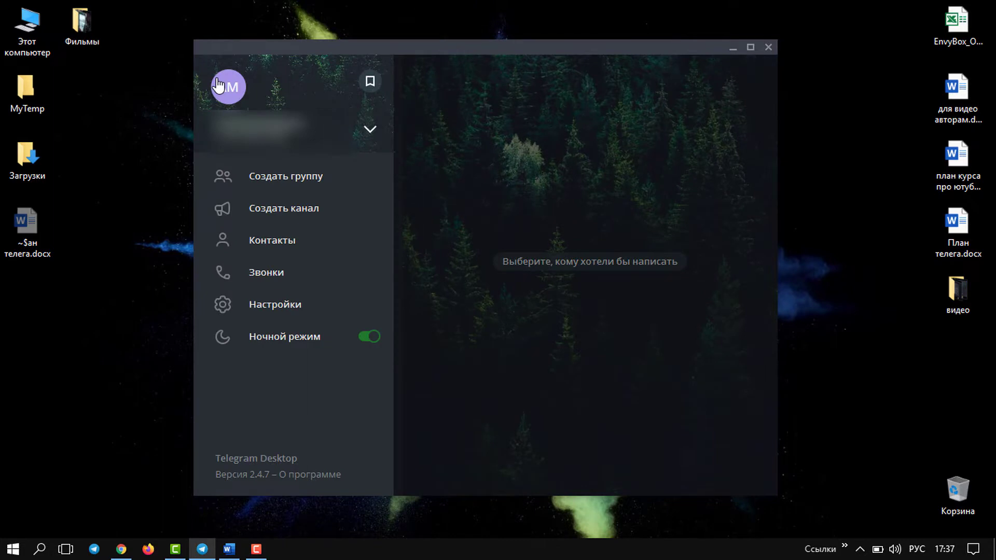
{"action": "left_click", "coordinate": [292, 176]}
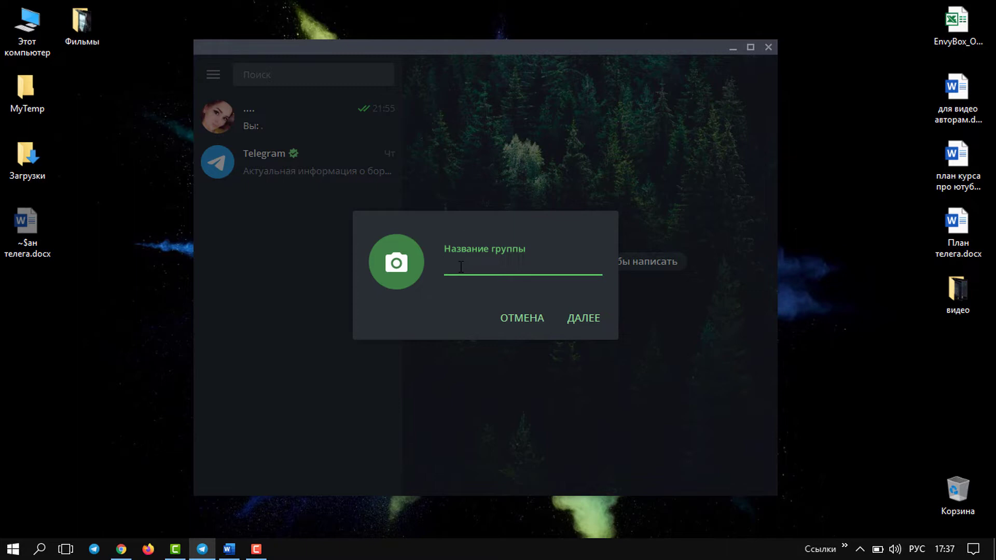
{"action": "type", "text": "Тестовая группа"}
- Set 151293.jpg from the Изображения folder as the group photo, enlarging the circular crop to the full image height
{"action": "left_click", "coordinate": [397, 270]}
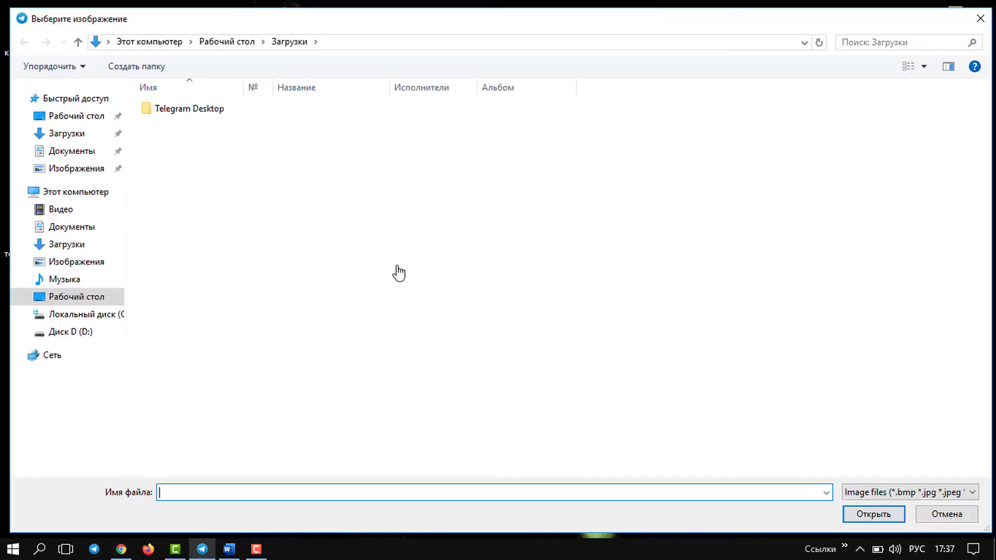
{"action": "left_click", "coordinate": [104, 265]}
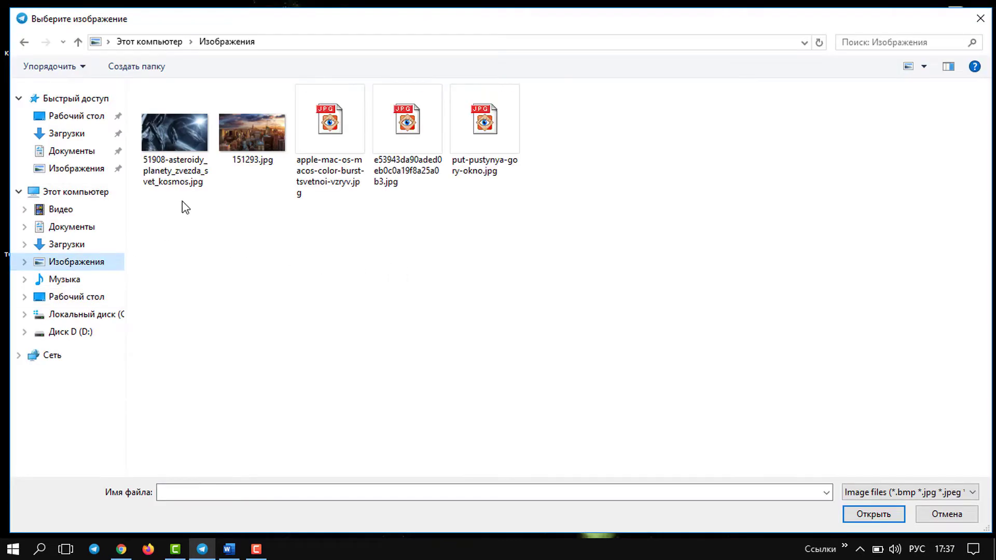
{"action": "double_click", "coordinate": [236, 121]}
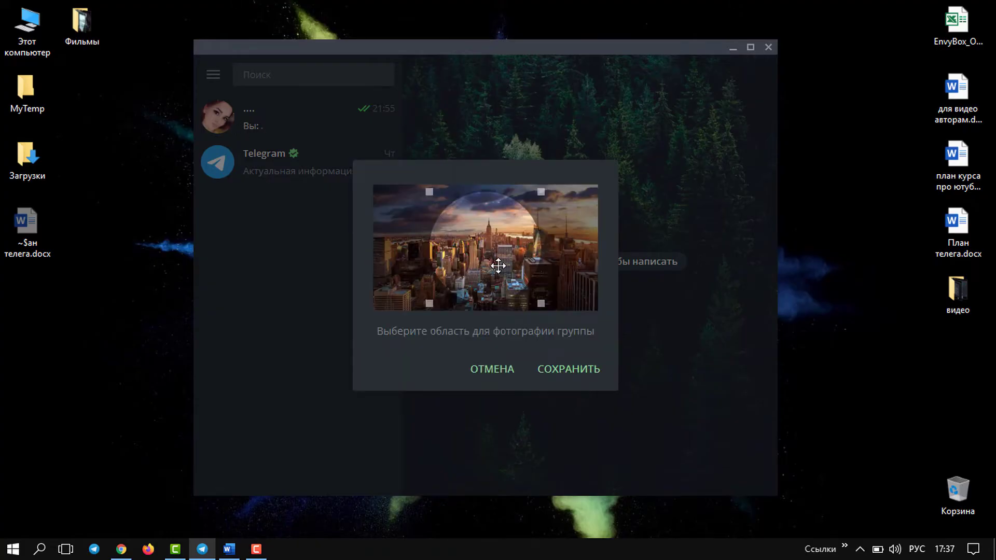
{"action": "mouse_move", "coordinate": [540, 302]}
{"action": "left_mouse_down"}
{"action": "mouse_move", "coordinate": [516, 282]}
{"action": "mouse_move", "coordinate": [549, 311]}
{"action": "left_mouse_up"}
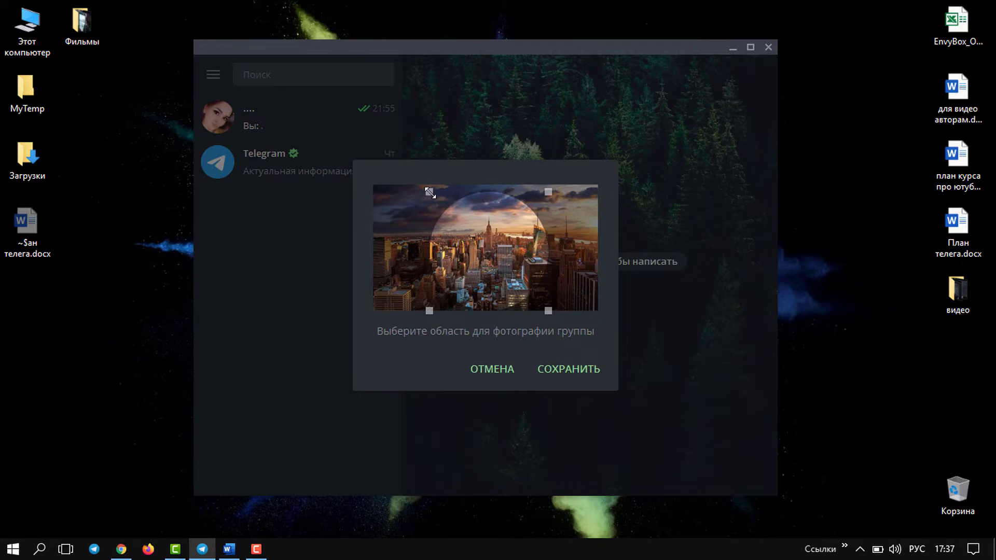
{"action": "left_click_drag", "start_coordinate": [430, 192], "coordinate": [411, 182]}
{"action": "mouse_move", "coordinate": [500, 244]}
{"action": "left_mouse_down"}
{"action": "mouse_move", "coordinate": [486, 250]}
{"action": "mouse_move", "coordinate": [498, 253]}
{"action": "left_mouse_up"}
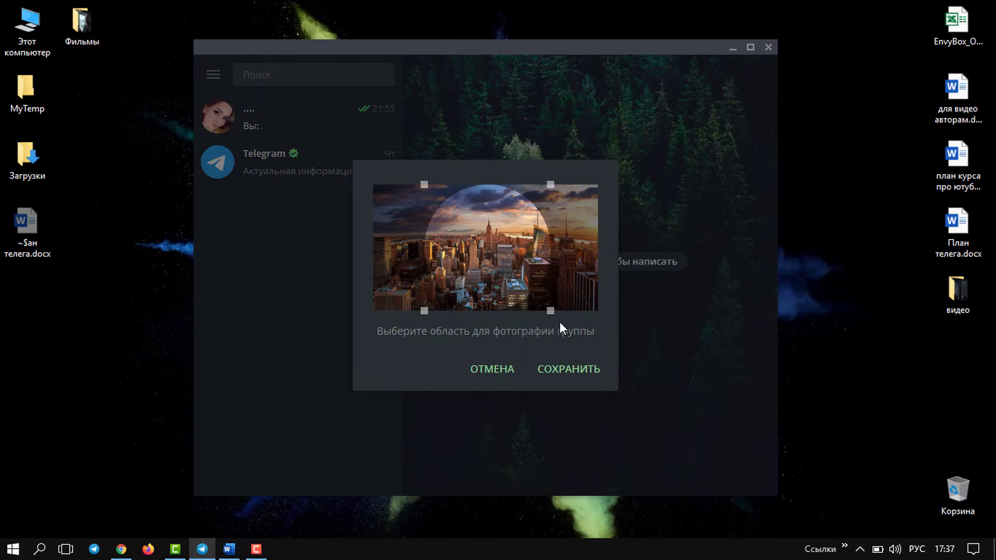
{"action": "left_click", "coordinate": [577, 374]}
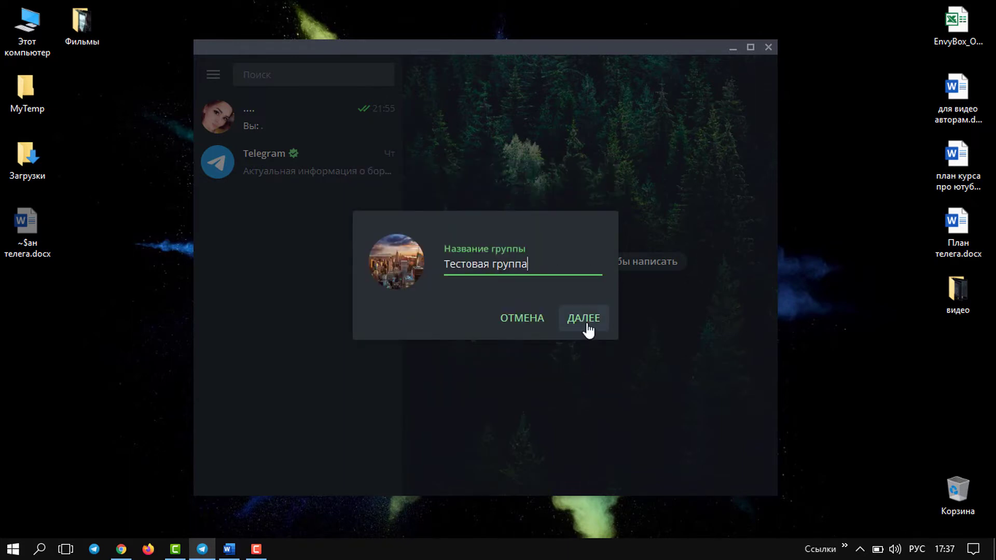
- Add the only listed contact as a member and create the group
{"action": "left_click", "coordinate": [584, 318]}
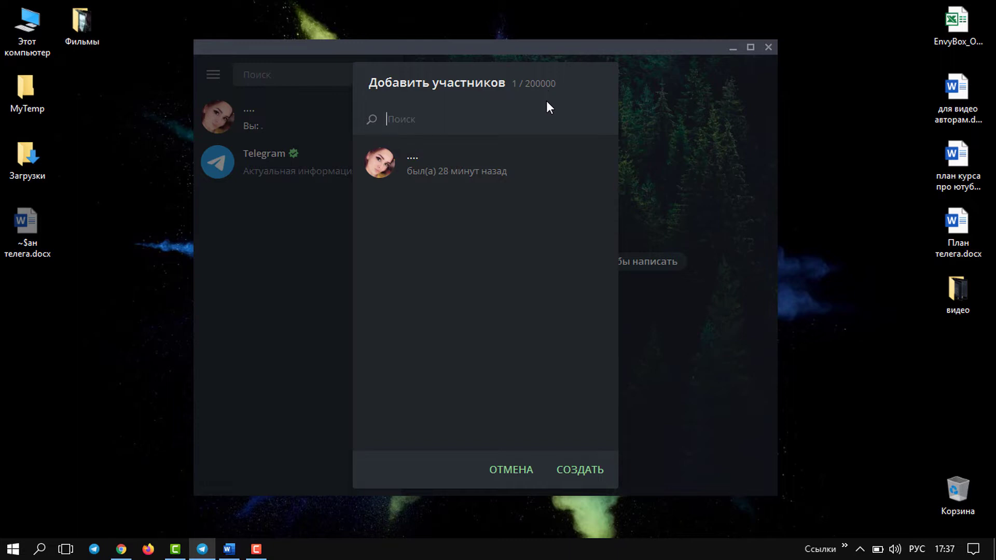
{"action": "left_click", "coordinate": [527, 166]}
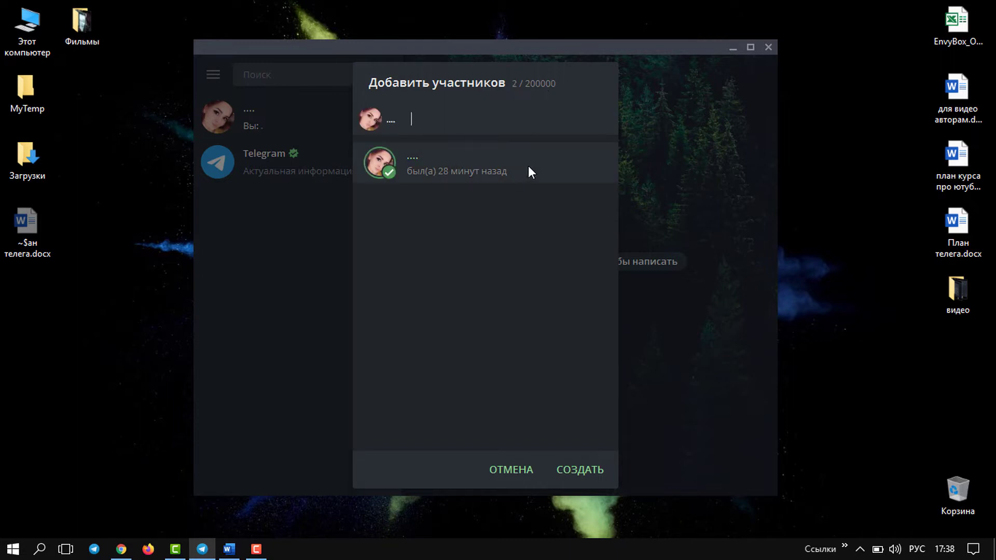
{"action": "left_click", "coordinate": [587, 474]}
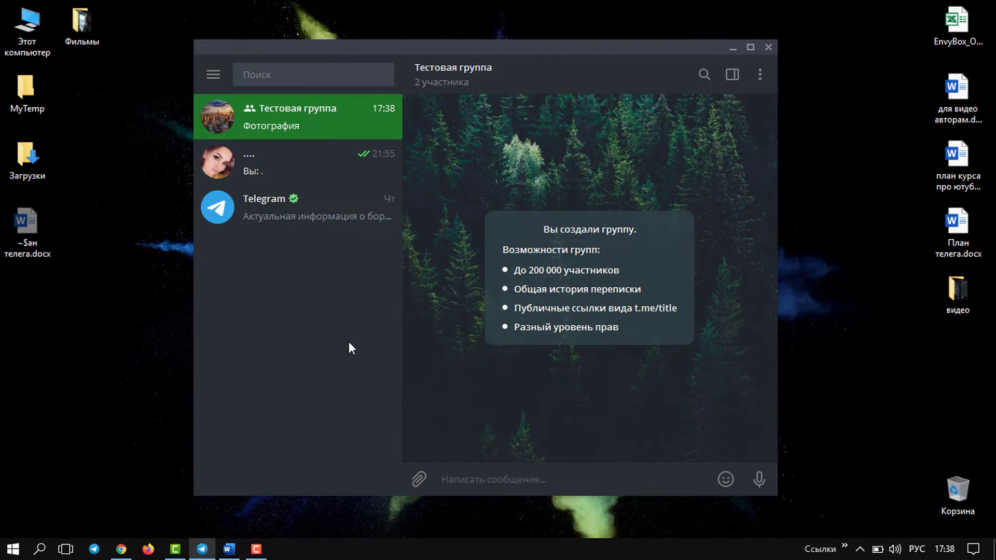
- In the settings of Тестовая группа, create and copy an invitation link for the private group type, and save it
{"action": "left_click", "coordinate": [338, 119]}
{"action": "left_click", "coordinate": [760, 77]}
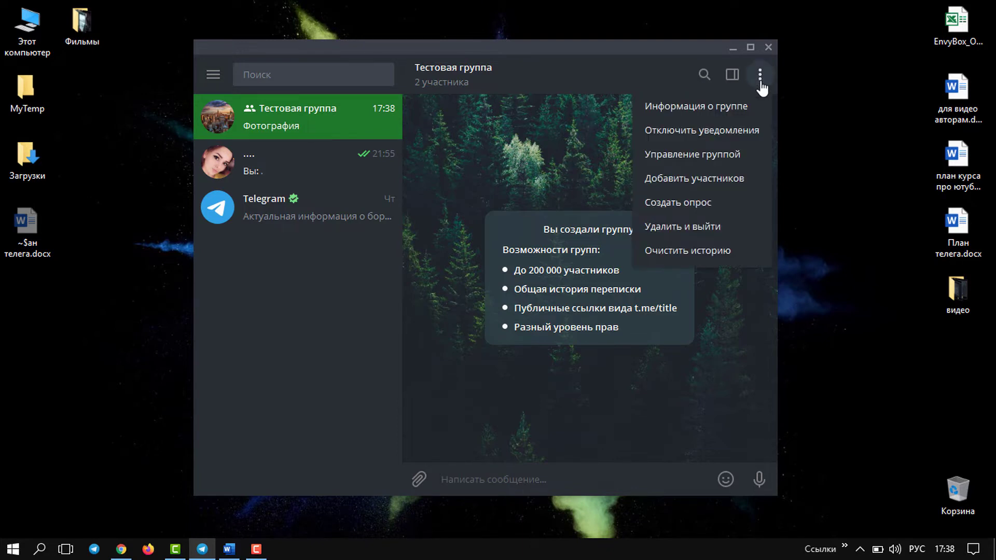
{"action": "left_click", "coordinate": [666, 157]}
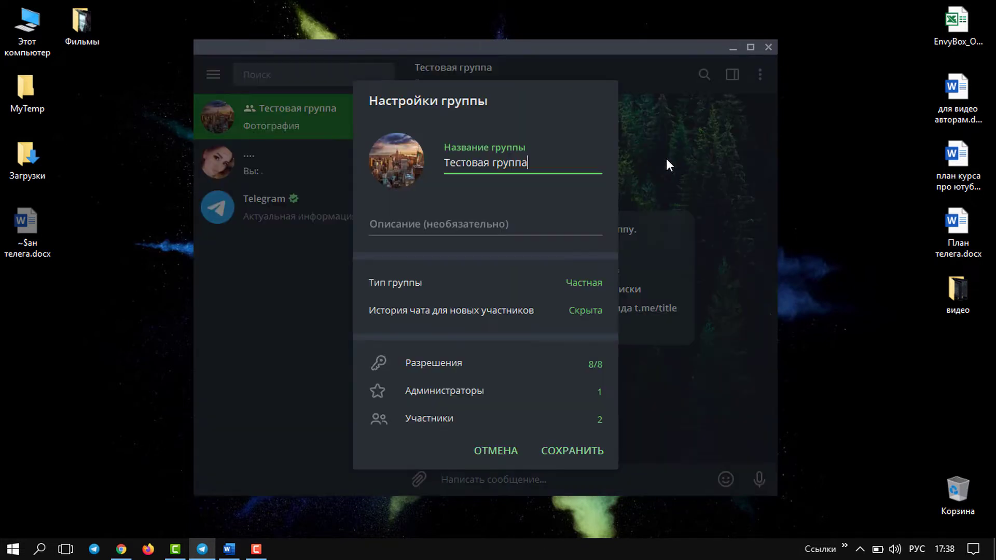
{"action": "left_click", "coordinate": [487, 216]}
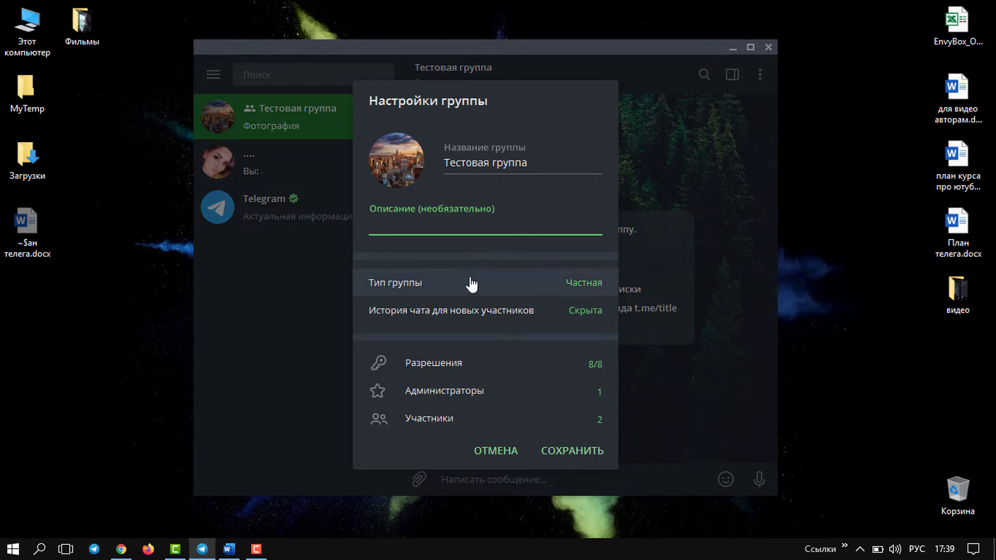
{"action": "left_click", "coordinate": [546, 290]}
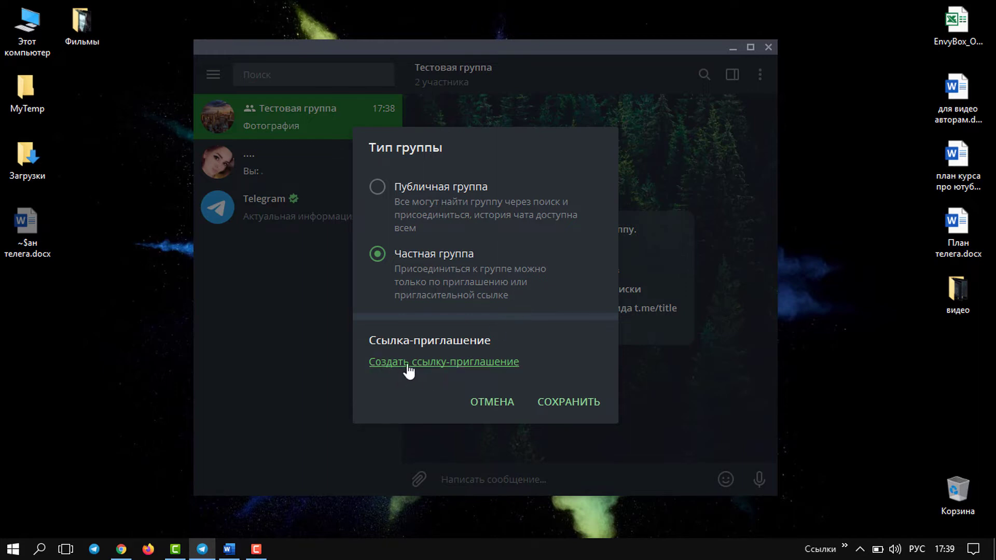
{"action": "left_click", "coordinate": [446, 368]}
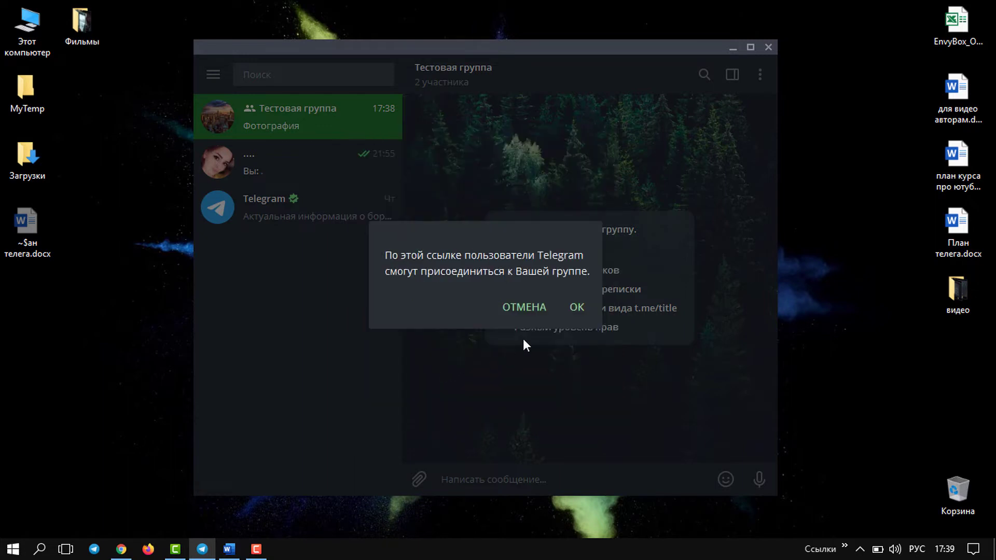
{"action": "left_click", "coordinate": [581, 311]}
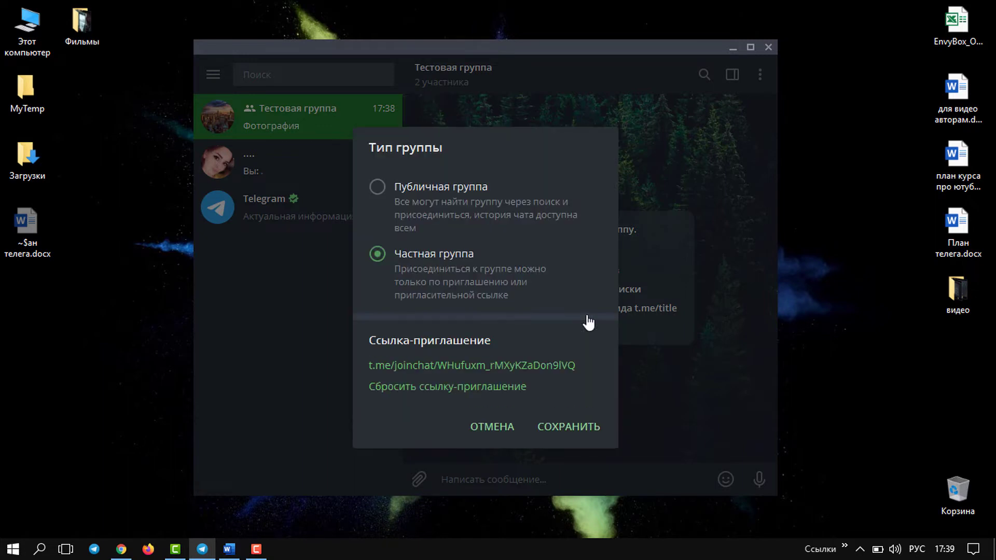
{"action": "left_click", "coordinate": [481, 366]}
{"action": "left_click", "coordinate": [573, 426]}
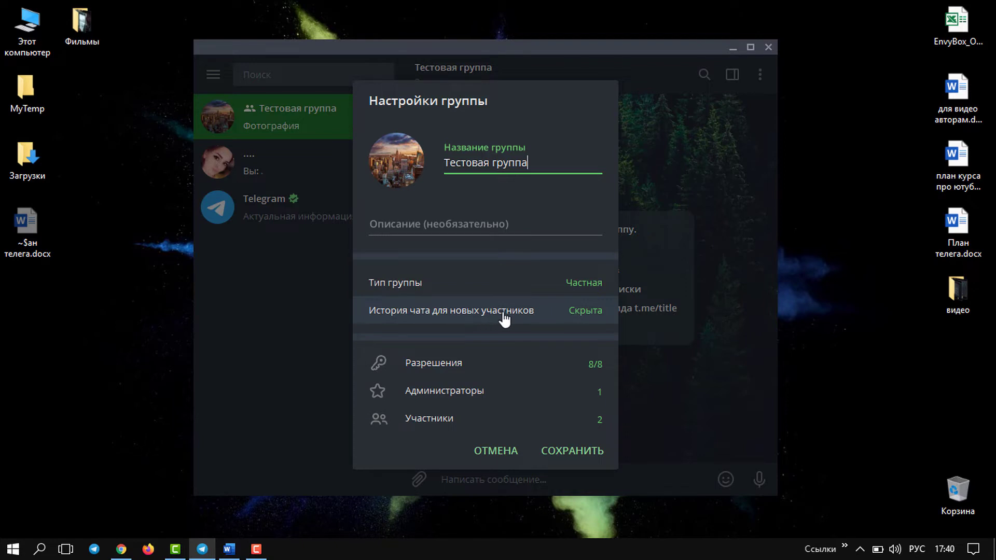
- Set the chat history for new members to Видна and save the choice
{"action": "left_click", "coordinate": [522, 319]}
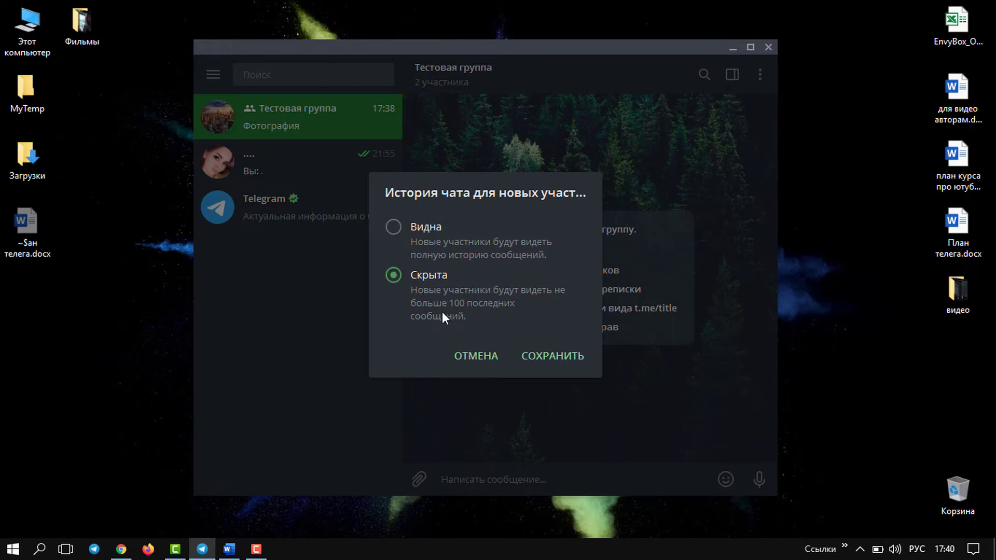
{"action": "left_click", "coordinate": [393, 232]}
{"action": "left_click", "coordinate": [551, 356]}
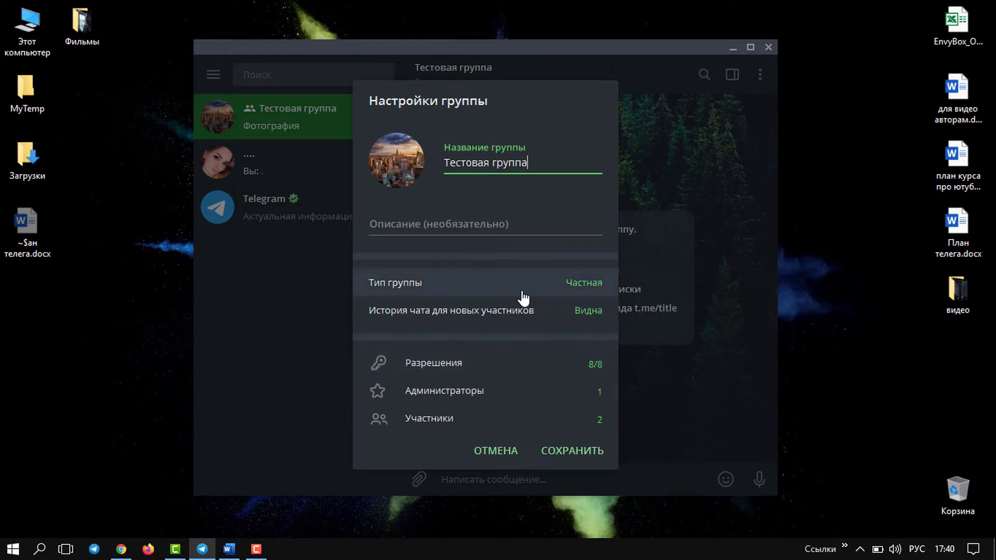
- Disable the member permissions for creating polls, adding members, pinning messages and changing the group profile
{"action": "left_click", "coordinate": [487, 374]}
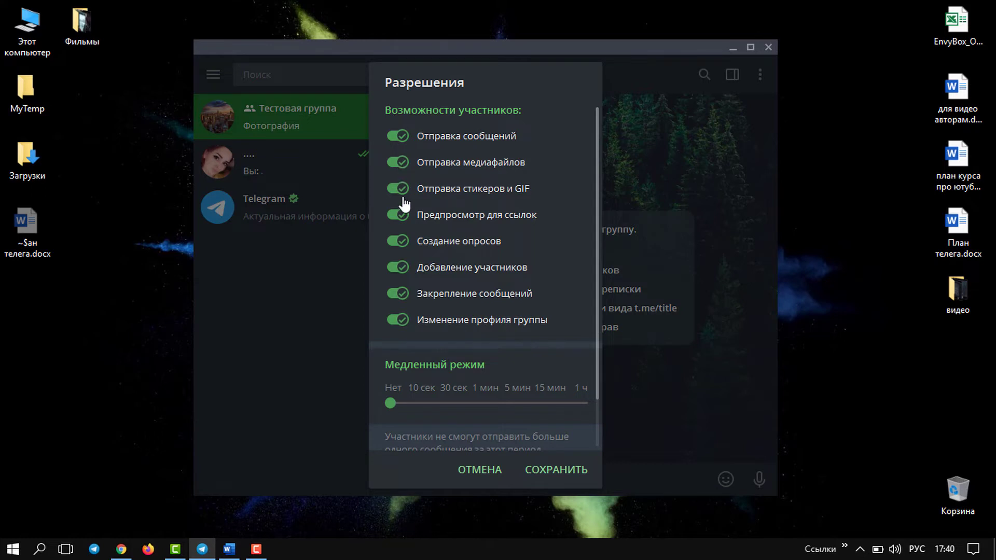
{"action": "left_click", "coordinate": [402, 245]}
{"action": "left_click", "coordinate": [404, 274]}
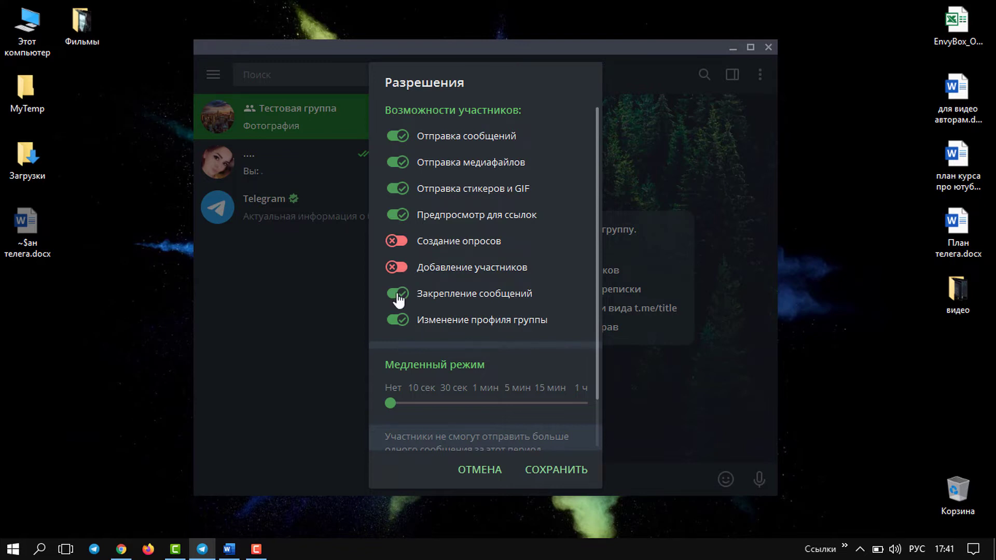
{"action": "left_click", "coordinate": [401, 300]}
{"action": "left_click", "coordinate": [399, 320]}
{"action": "scroll", "coordinate": [516, 225], "scroll_direction": "down", "scroll_amount": 2}
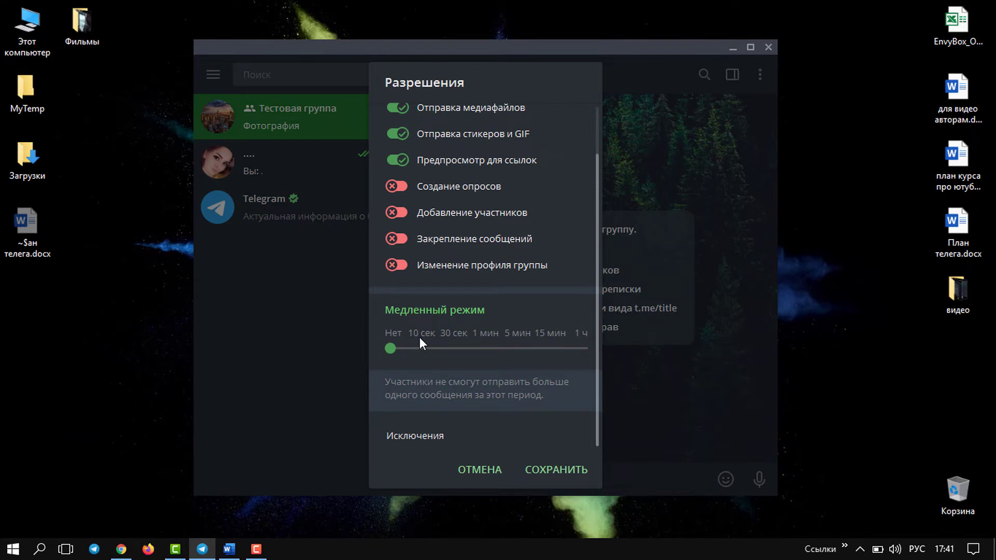
{"action": "left_click_drag", "start_coordinate": [391, 348], "coordinate": [423, 350]}
{"action": "left_click", "coordinate": [391, 348]}
- Check the list of permission exceptions, then save the group's member permissions
{"action": "left_click", "coordinate": [422, 435]}
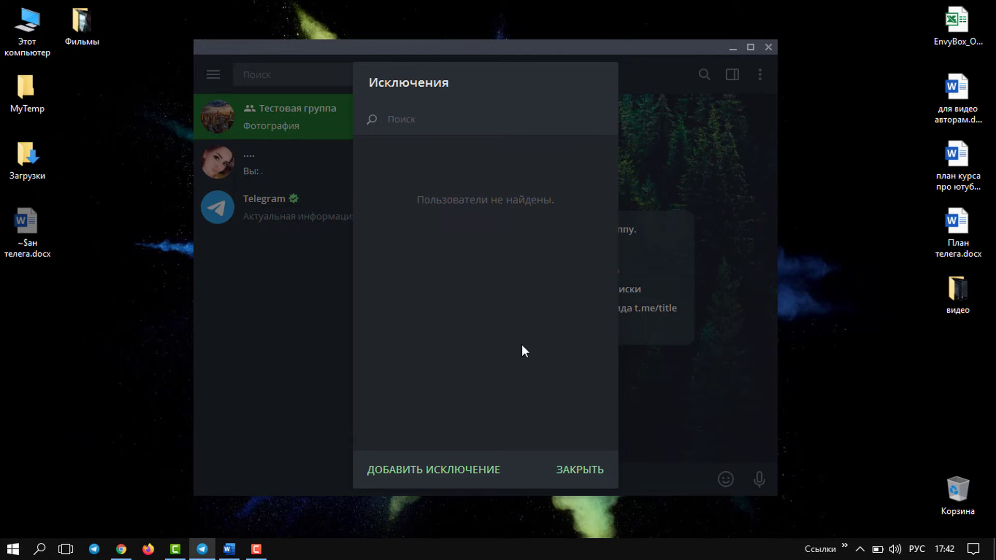
{"action": "left_click", "coordinate": [577, 468]}
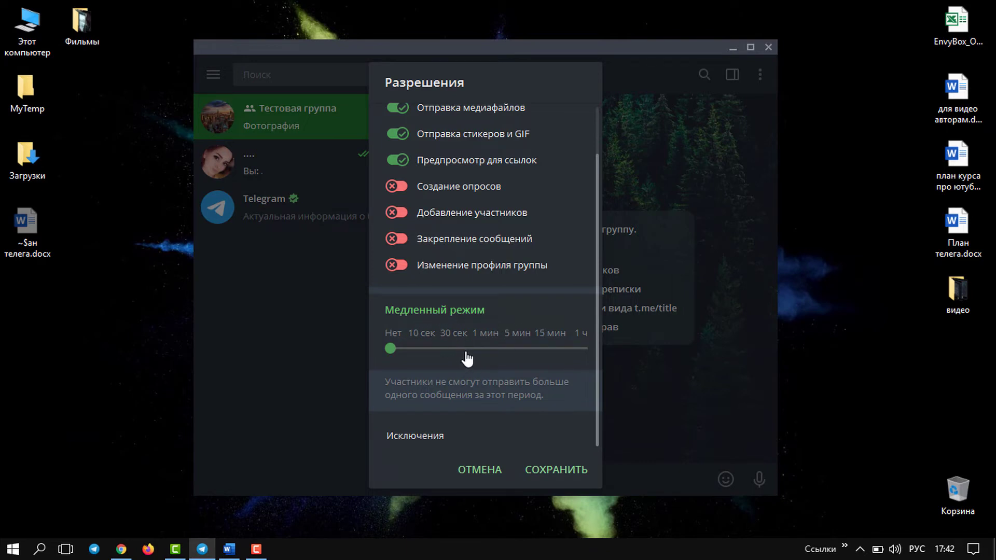
{"action": "left_click", "coordinate": [560, 470]}
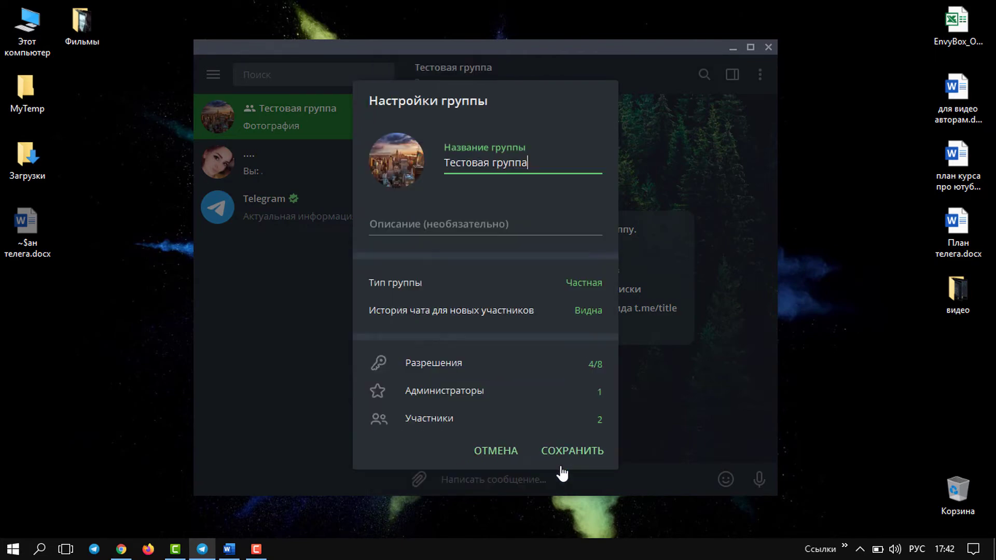
- Choose the group's other member as a new administrator and enable the Анонимность right
{"action": "left_click", "coordinate": [476, 392]}
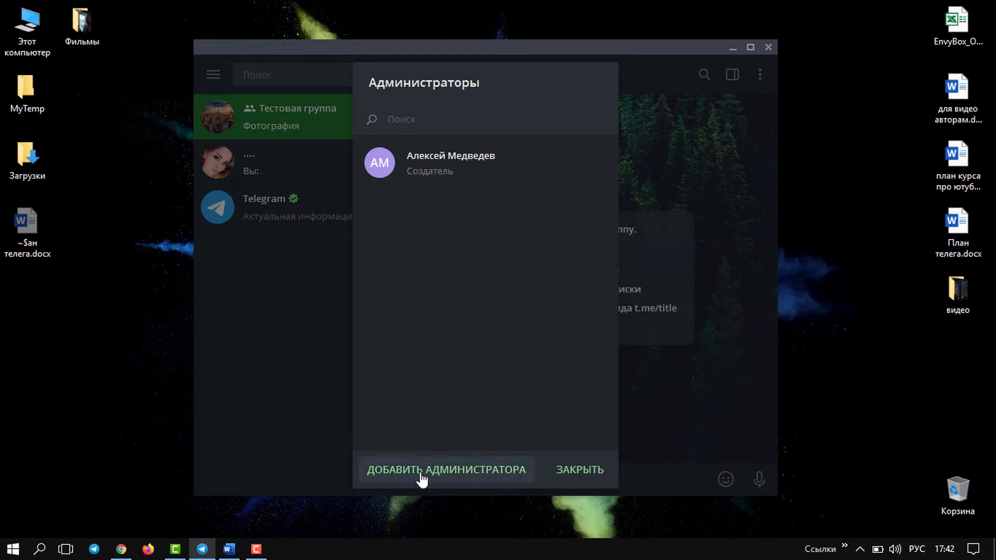
{"action": "left_click", "coordinate": [478, 483]}
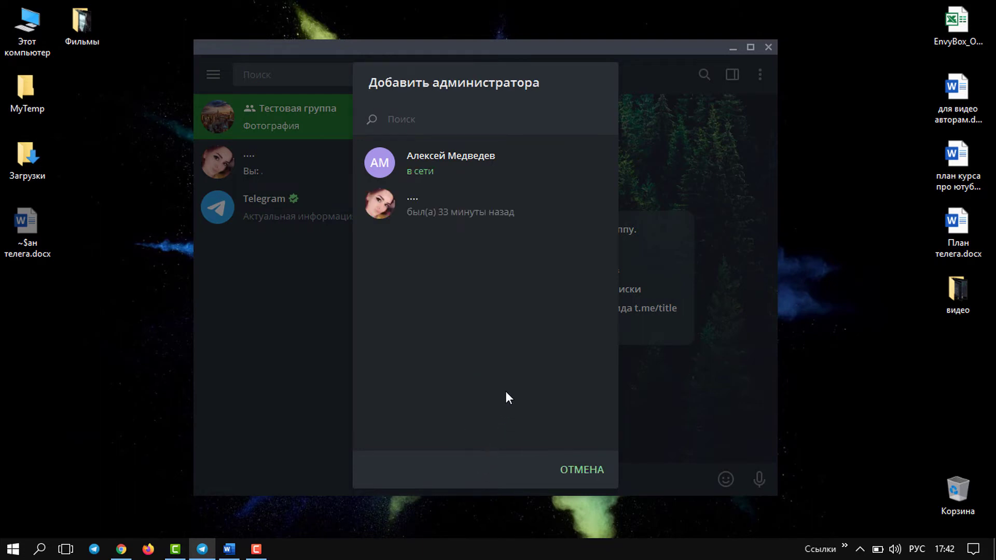
{"action": "left_click", "coordinate": [452, 202]}
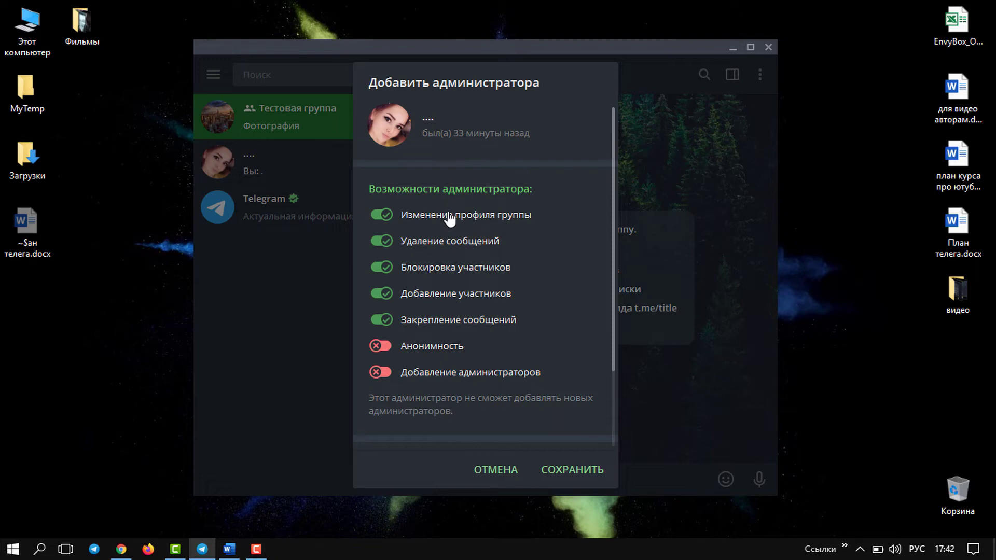
{"action": "left_click", "coordinate": [389, 241]}
{"action": "left_click", "coordinate": [382, 242]}
{"action": "left_click", "coordinate": [377, 352]}
- Set the new administrator's title to "Редактор", save the appointment and close the administrators list
{"action": "scroll", "coordinate": [468, 329], "scroll_direction": "down", "scroll_amount": 2}
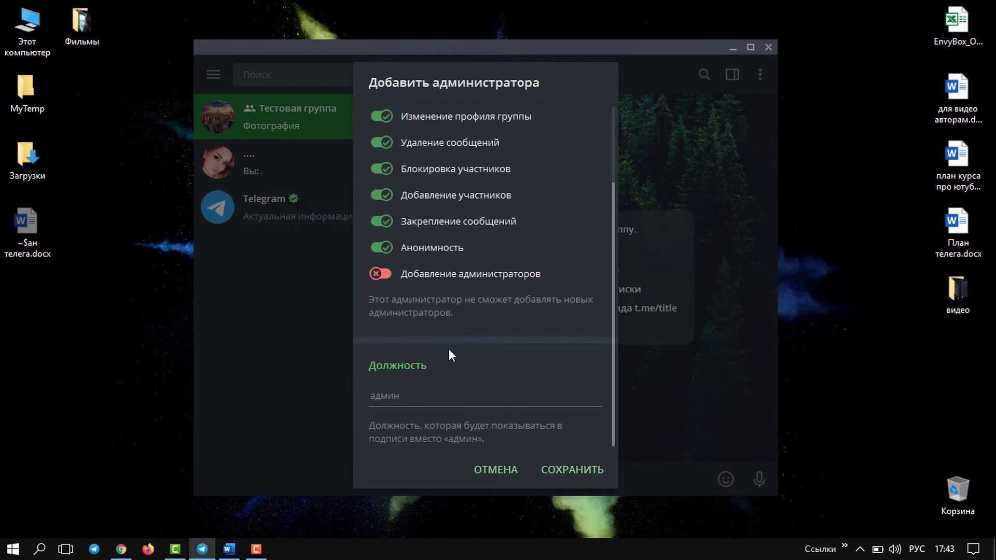
{"action": "left_click", "coordinate": [407, 396]}
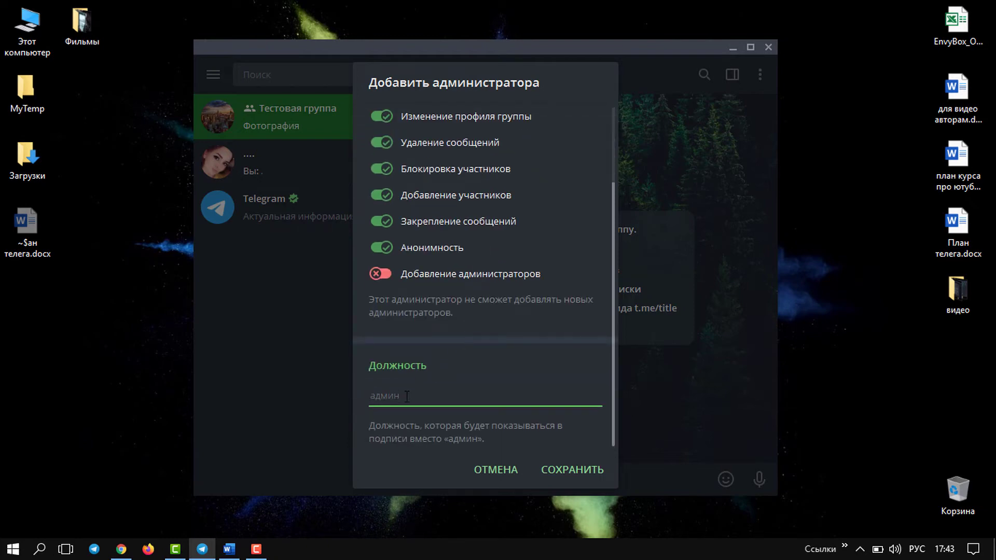
{"action": "type", "text": "Редактор"}
{"action": "left_click", "coordinate": [570, 470]}
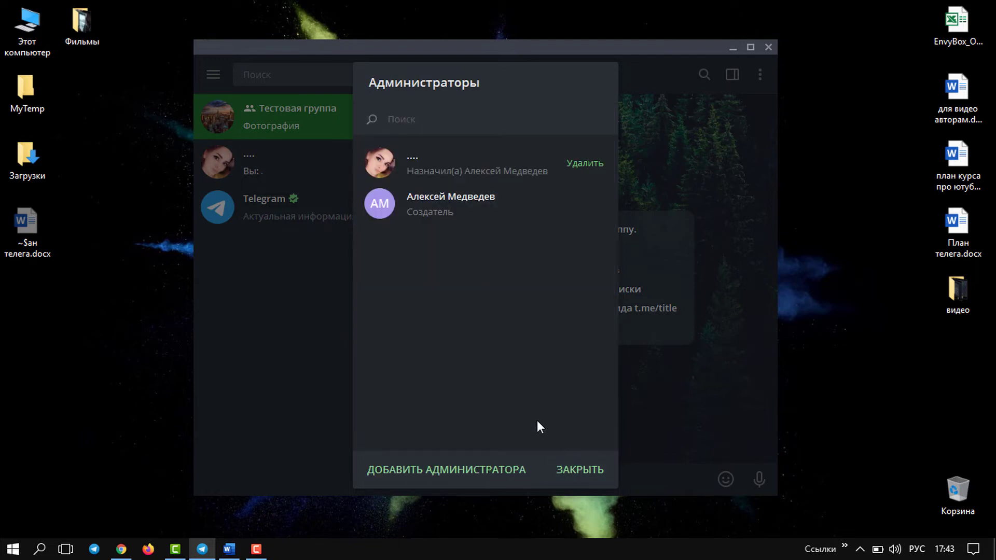
{"action": "left_click", "coordinate": [576, 469]}
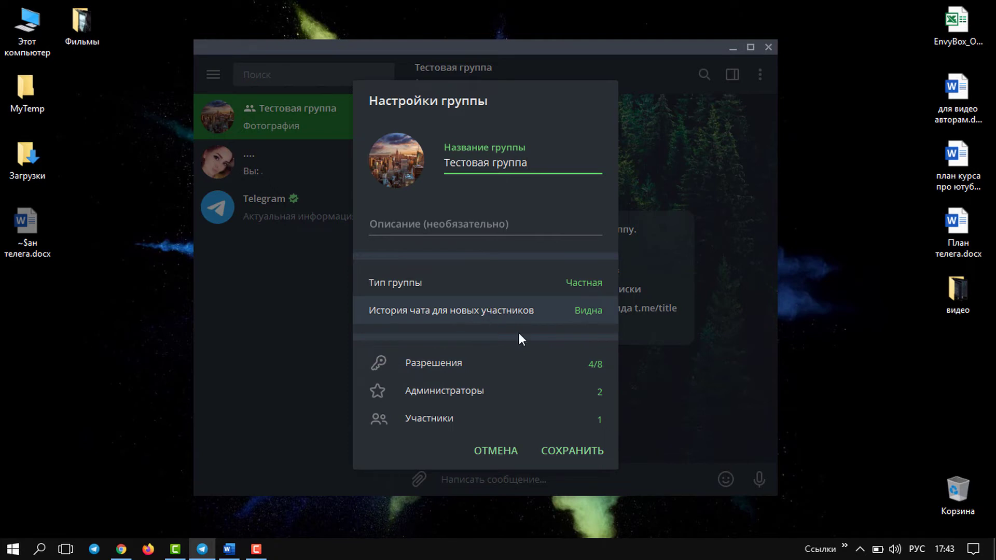
- Review the appointed administrator's rights and title, save them as they are and close the administrators list
{"action": "left_click", "coordinate": [467, 396]}
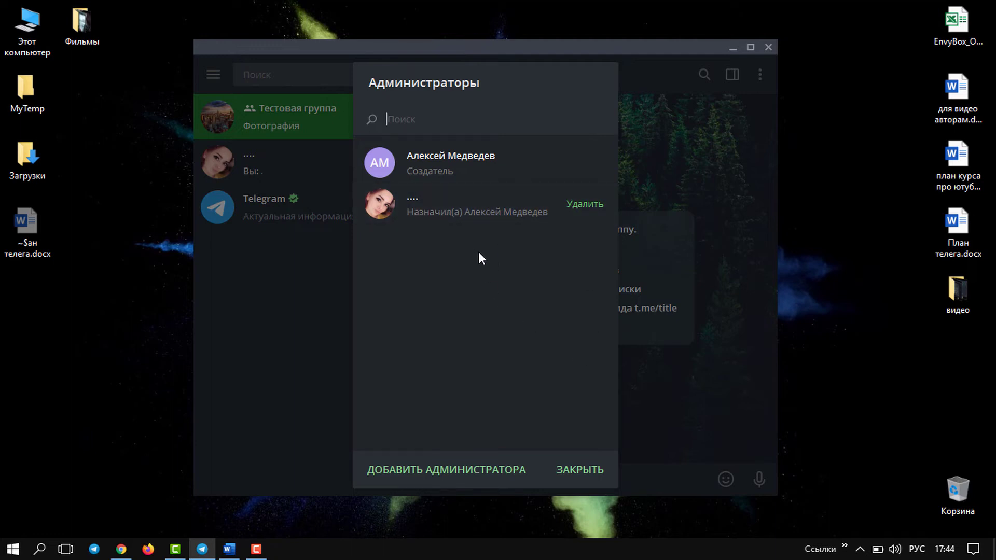
{"action": "left_click", "coordinate": [440, 199]}
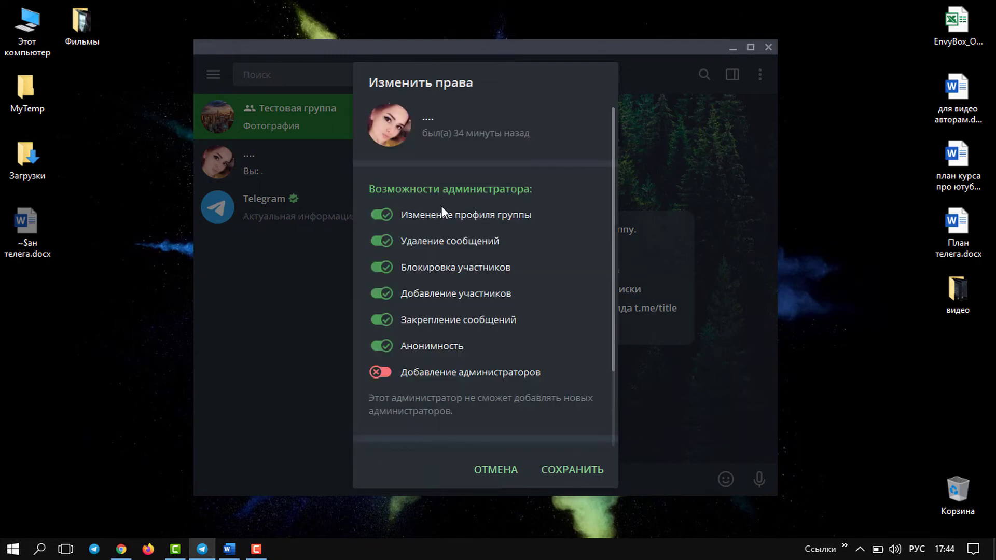
{"action": "scroll", "coordinate": [466, 377], "scroll_direction": "down", "scroll_amount": 2}
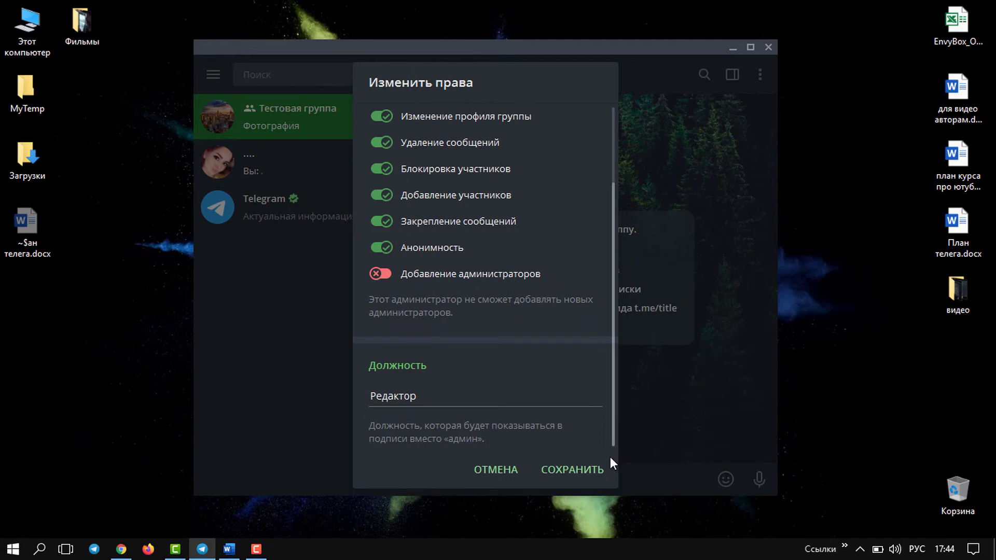
{"action": "left_click", "coordinate": [577, 472]}
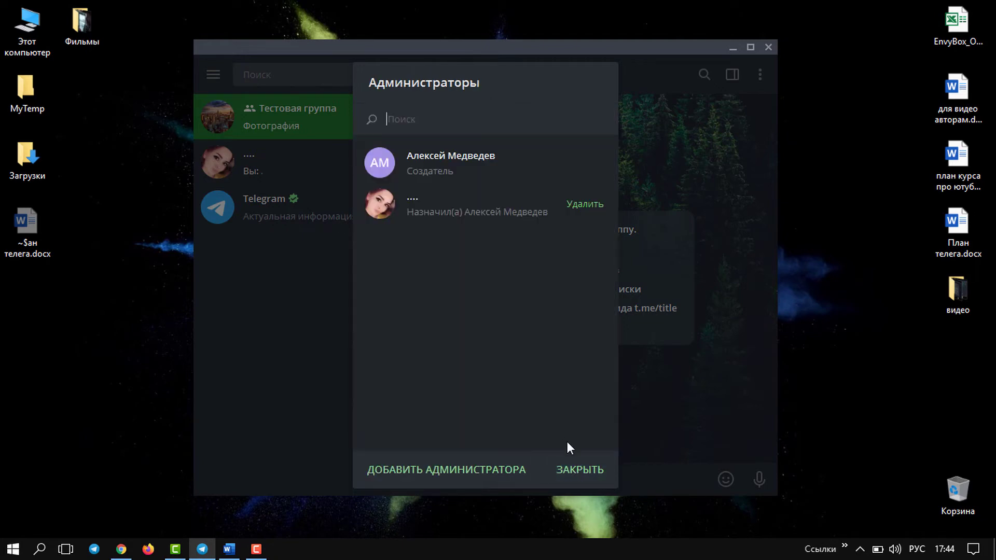
{"action": "left_click", "coordinate": [575, 469]}
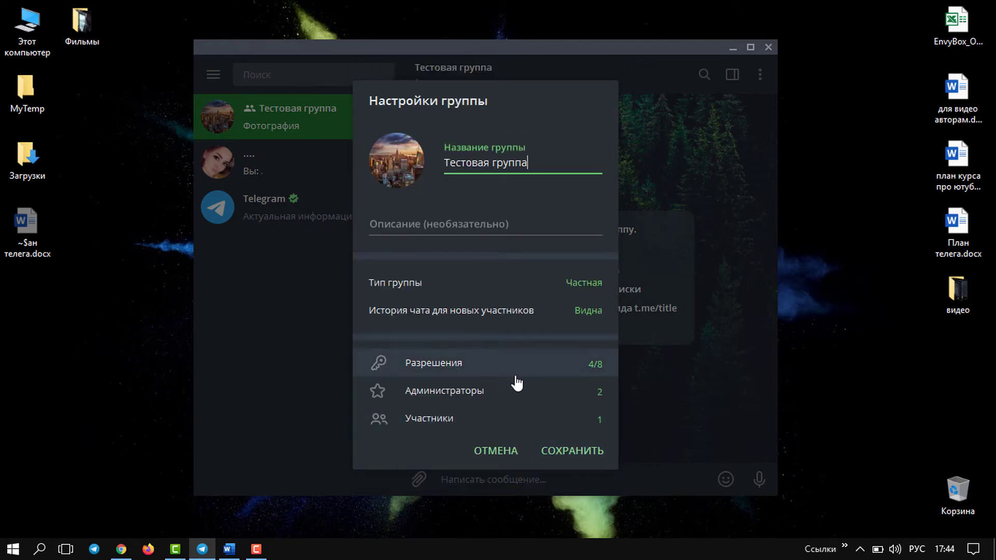
- Check the group's member list, the contacts available for adding, and the other member's profile information
{"action": "left_click", "coordinate": [444, 421]}
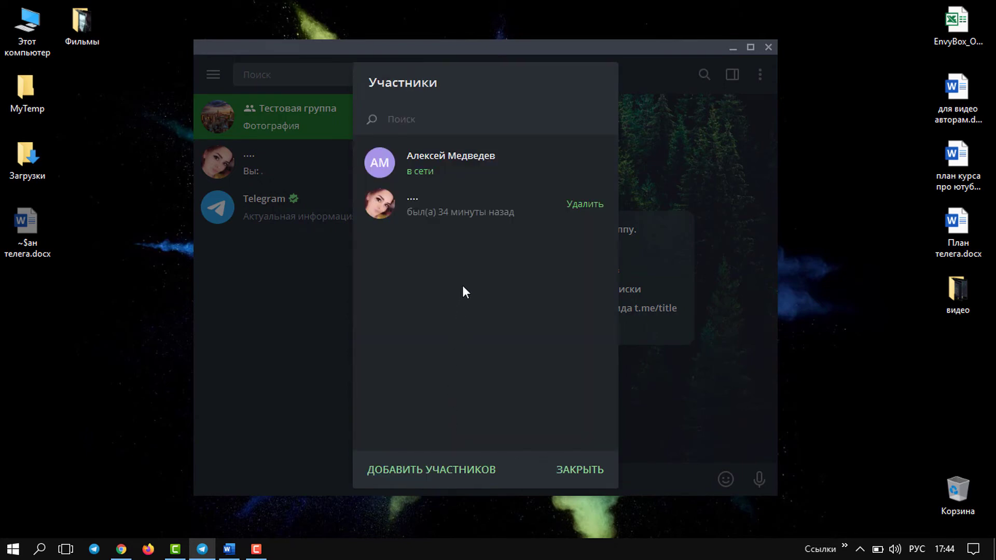
{"action": "left_click", "coordinate": [436, 472]}
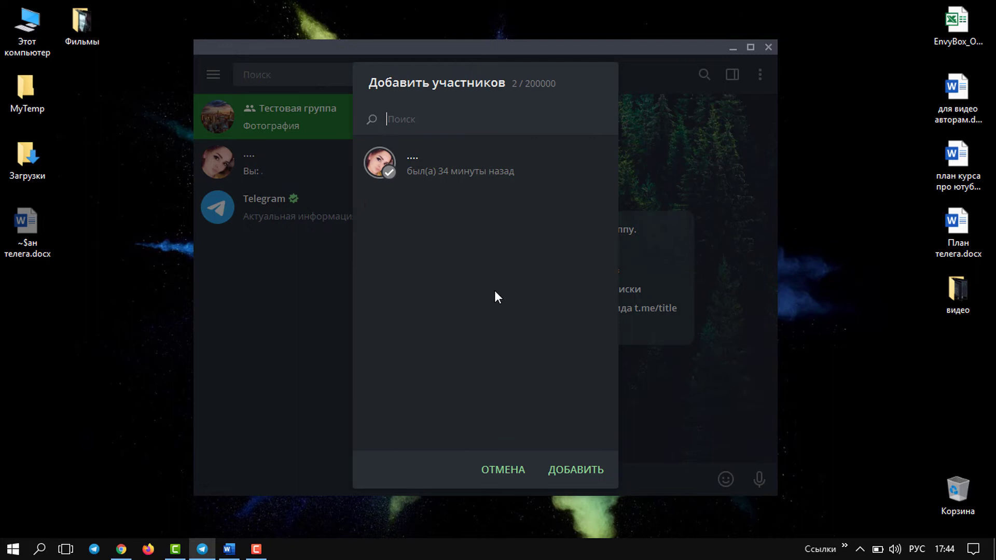
{"action": "left_click", "coordinate": [513, 471]}
{"action": "left_click", "coordinate": [449, 203]}
{"action": "scroll", "coordinate": [493, 332], "scroll_direction": "down", "scroll_amount": 2}
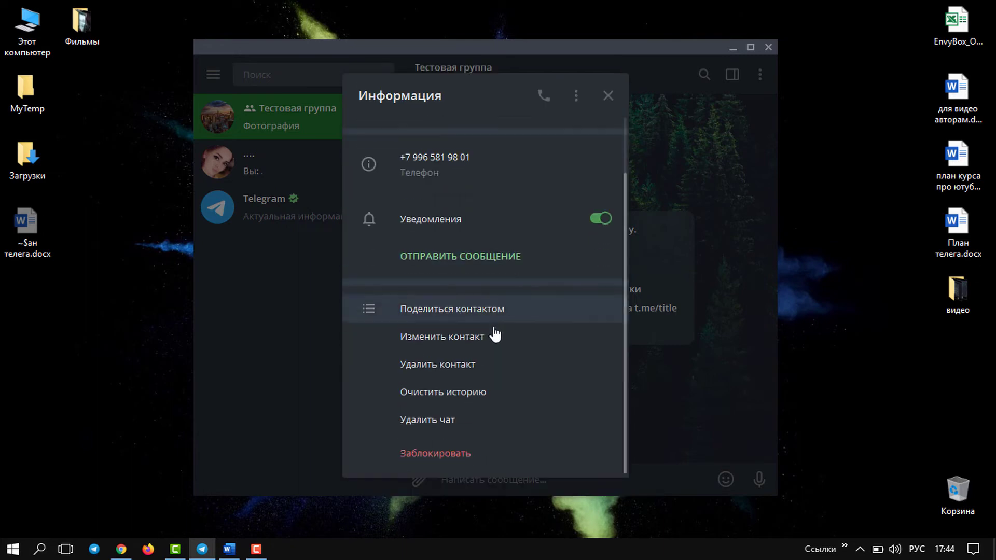
{"action": "scroll", "coordinate": [488, 330], "scroll_direction": "up", "scroll_amount": 2}
{"action": "left_click", "coordinate": [607, 97]}
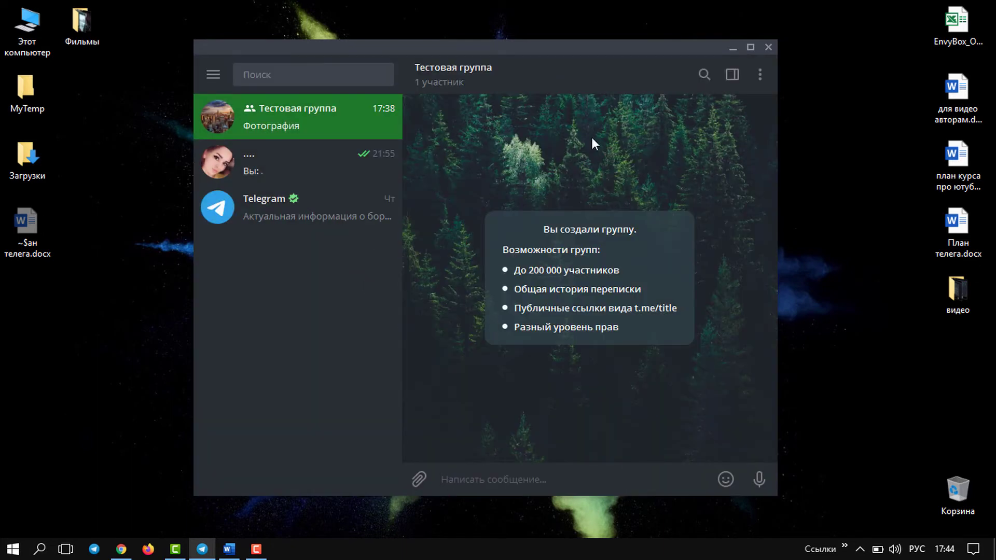
- Examine the link options of the Публичная группа type in the group settings, then save the type as Частная группа
{"action": "left_click", "coordinate": [760, 75]}
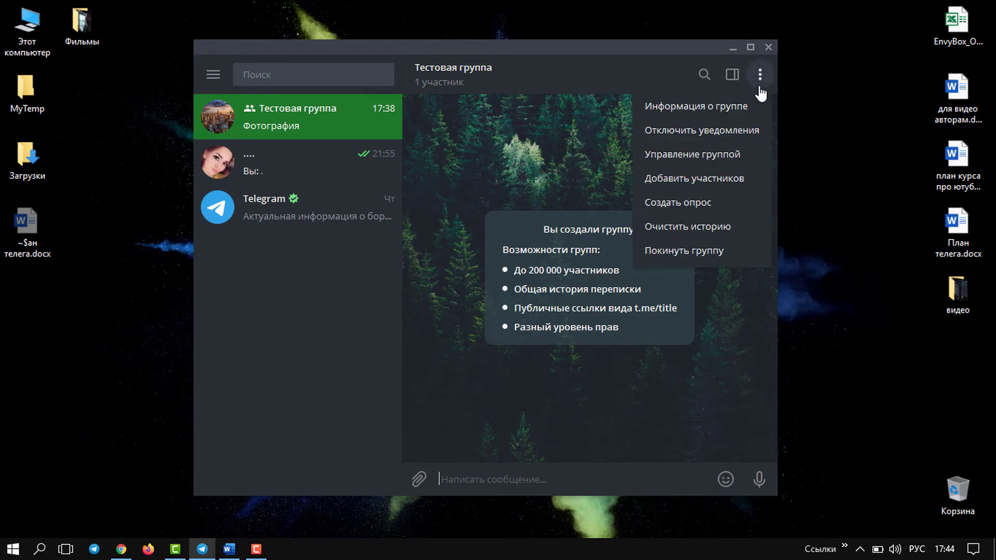
{"action": "left_click", "coordinate": [712, 153]}
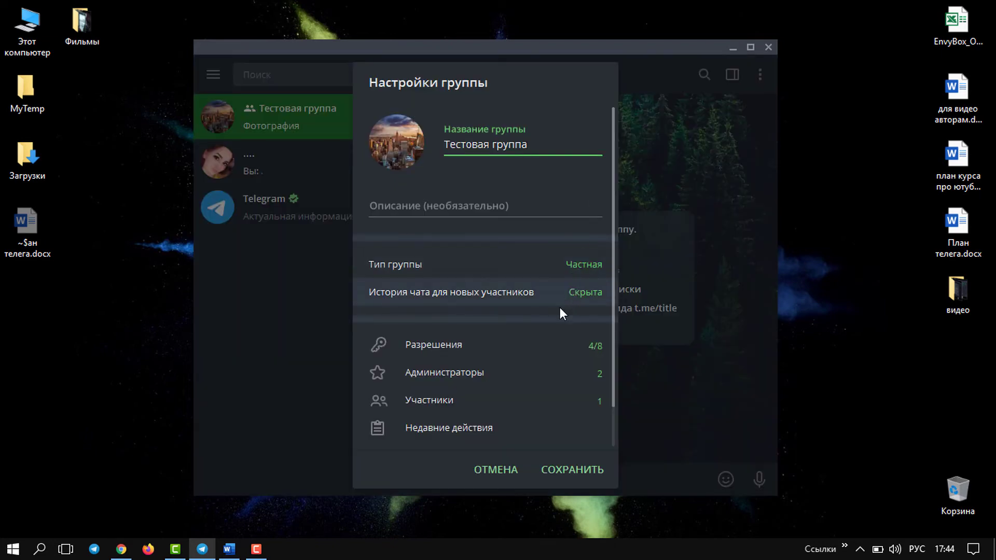
{"action": "left_click", "coordinate": [460, 271]}
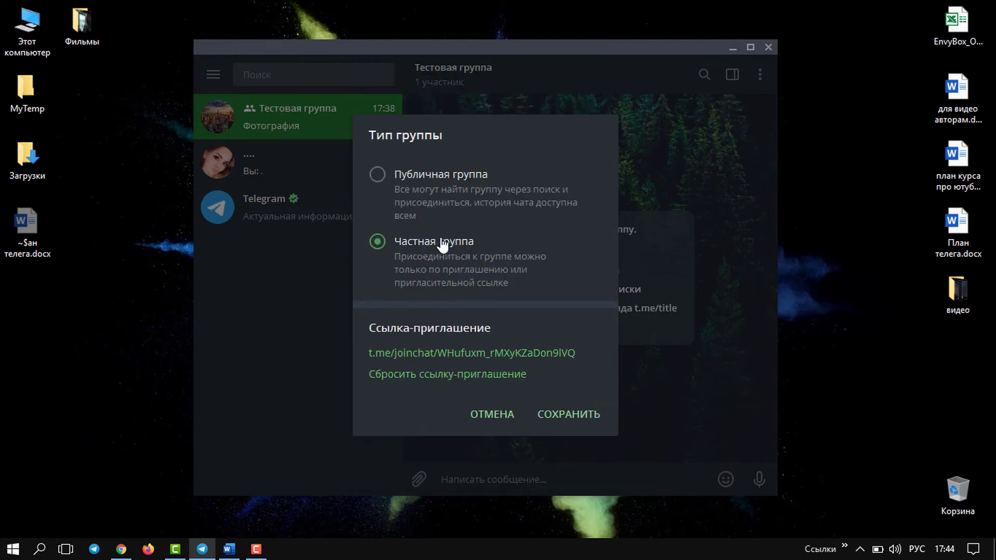
{"action": "left_click", "coordinate": [383, 174]}
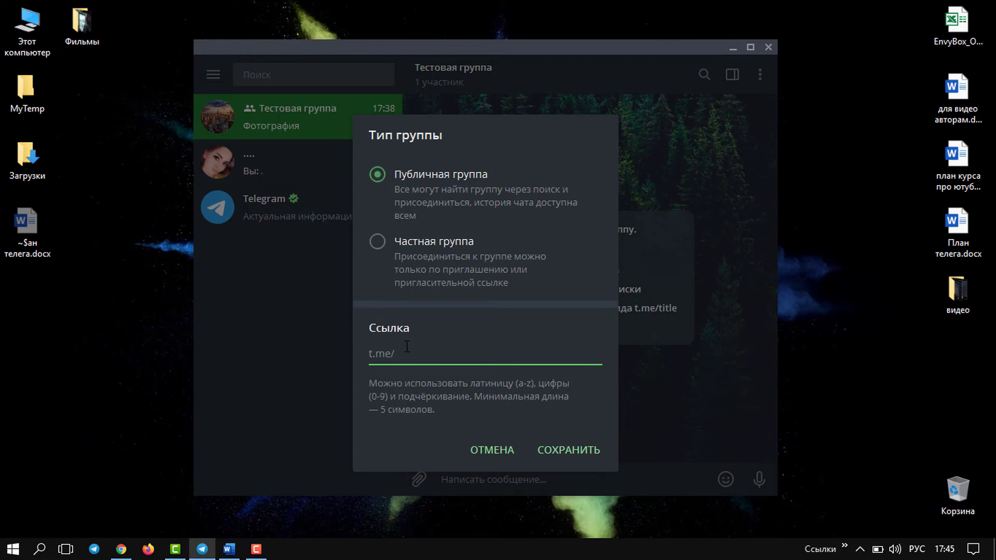
{"action": "left_click", "coordinate": [377, 243]}
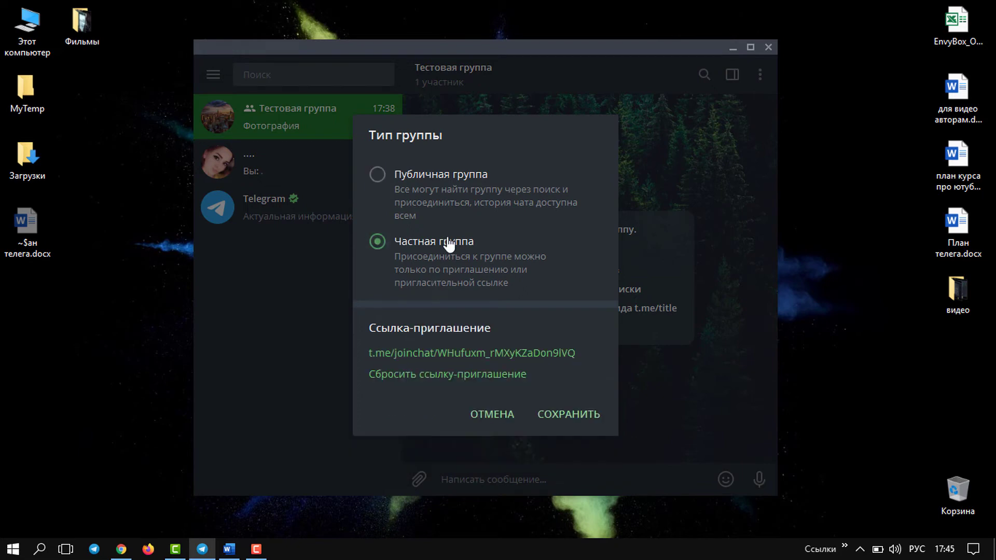
{"action": "left_click", "coordinate": [569, 428]}
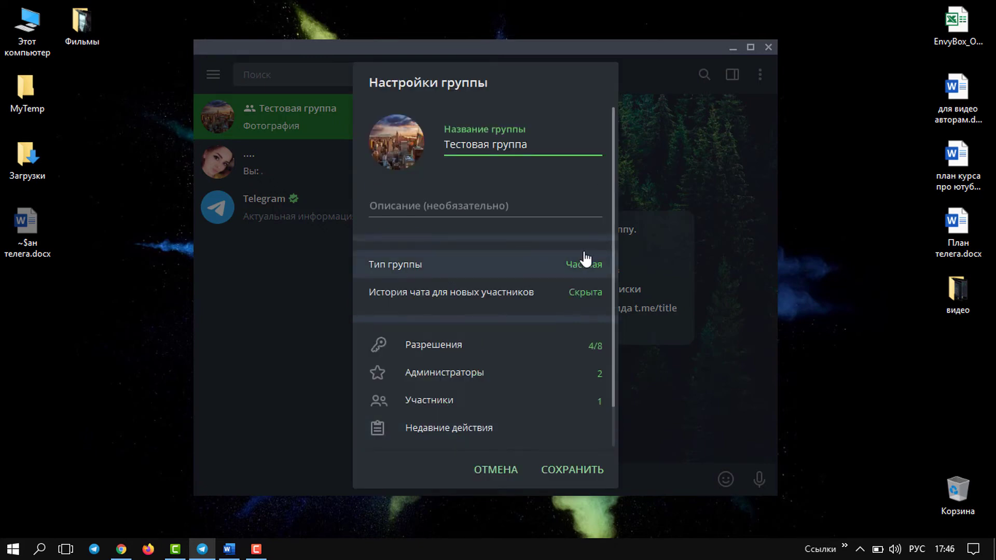
- Review the group's recent actions log and its filter options, keeping all action types and members selected, then return to the chat
{"action": "scroll", "coordinate": [583, 260], "scroll_direction": "down", "scroll_amount": 1}
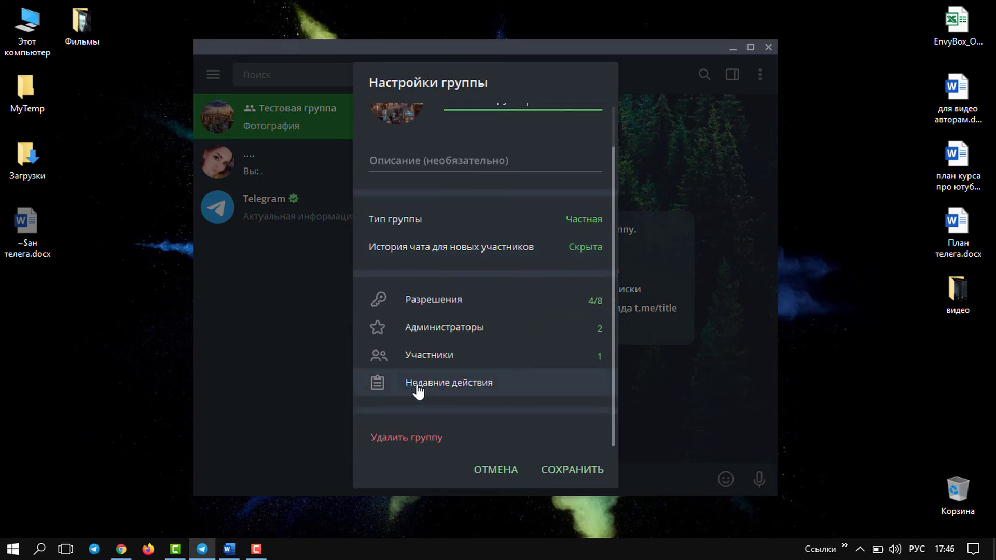
{"action": "left_click", "coordinate": [470, 390]}
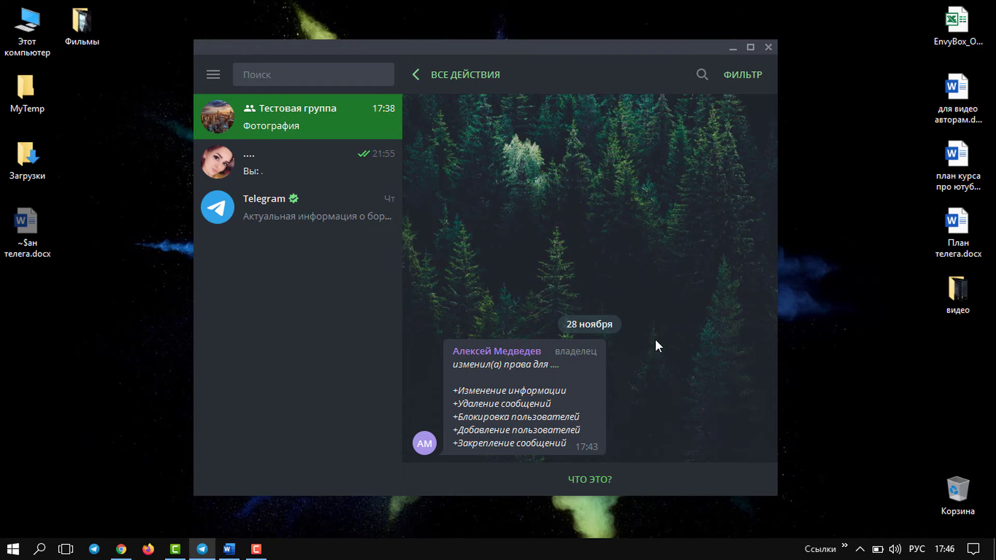
{"action": "left_click", "coordinate": [744, 77]}
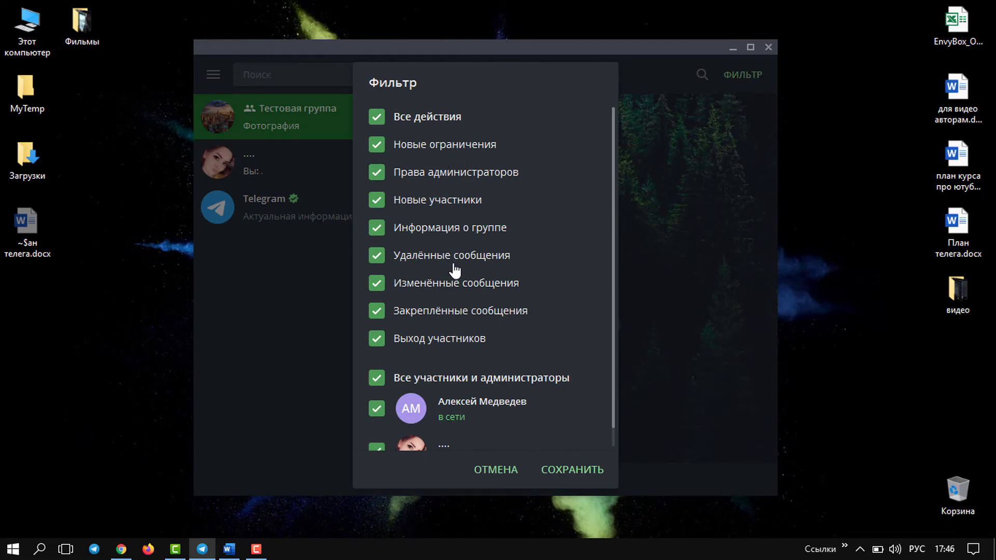
{"action": "scroll", "coordinate": [452, 273], "scroll_direction": "down", "scroll_amount": 1}
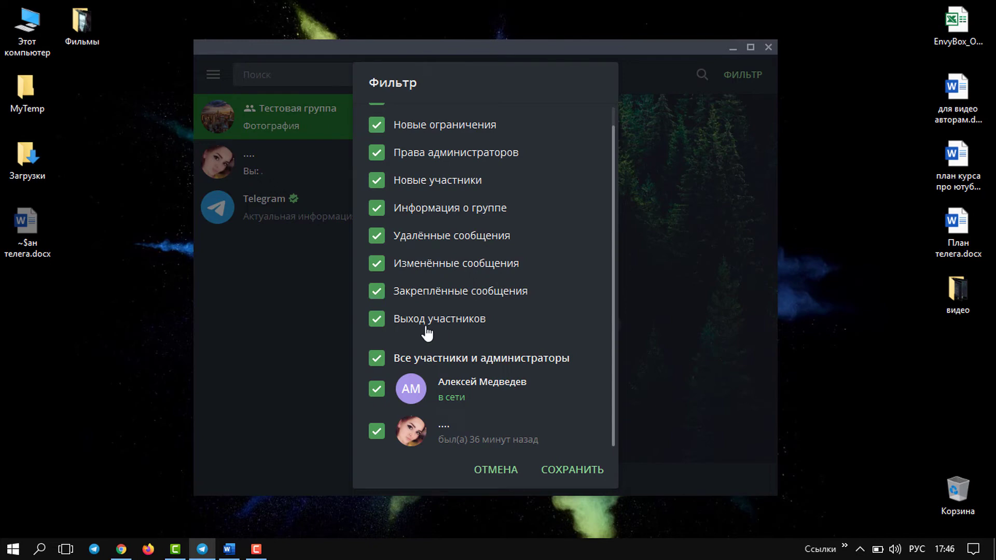
{"action": "scroll", "coordinate": [419, 332], "scroll_direction": "up", "scroll_amount": 1}
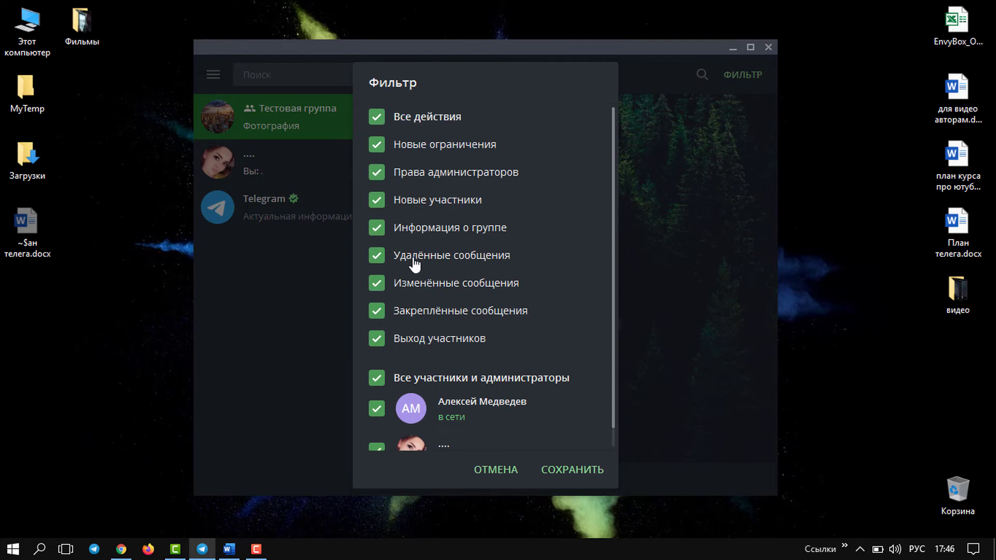
{"action": "scroll", "coordinate": [410, 259], "scroll_direction": "down", "scroll_amount": 1}
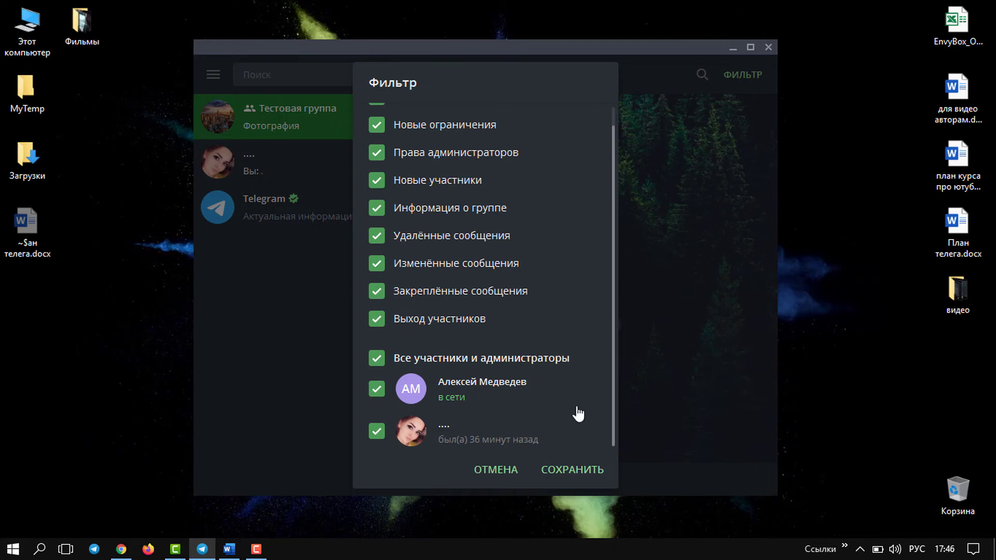
{"action": "left_click", "coordinate": [571, 470]}
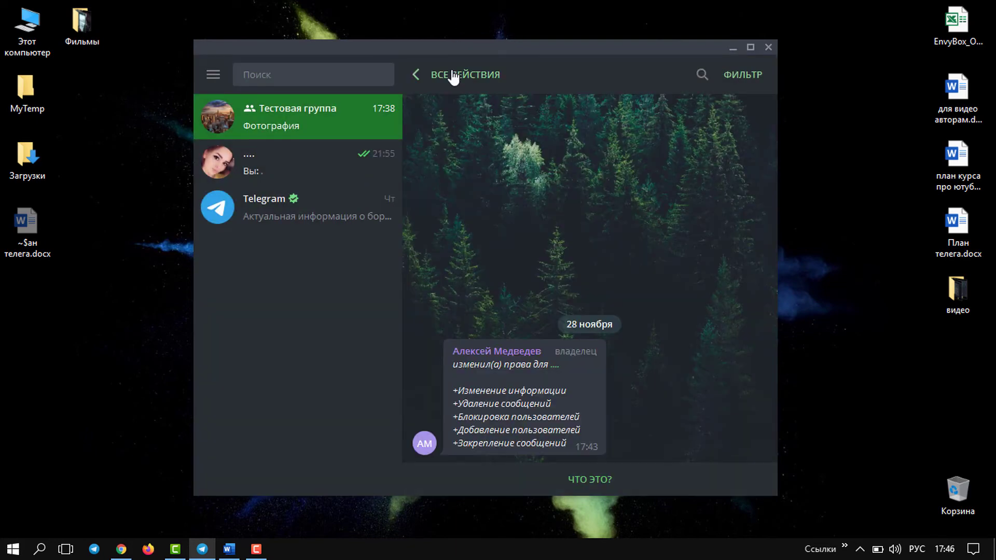
{"action": "left_click", "coordinate": [432, 78]}
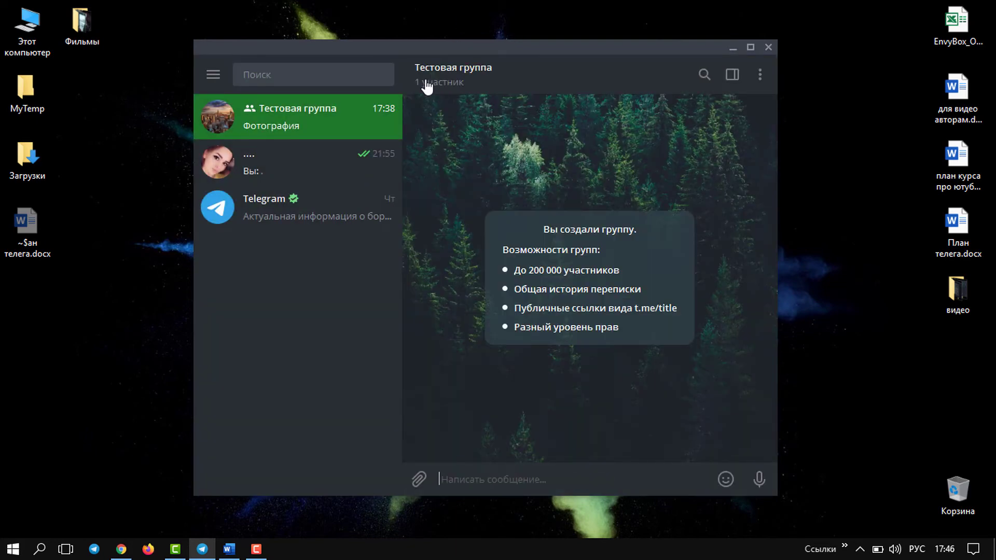
- Start a new group poll with the question "как ваше настроение" and the answer options "нормальное" and "хорошон"
{"action": "mouse_move", "coordinate": [431, 85]}
{"action": "left_click", "coordinate": [760, 75]}
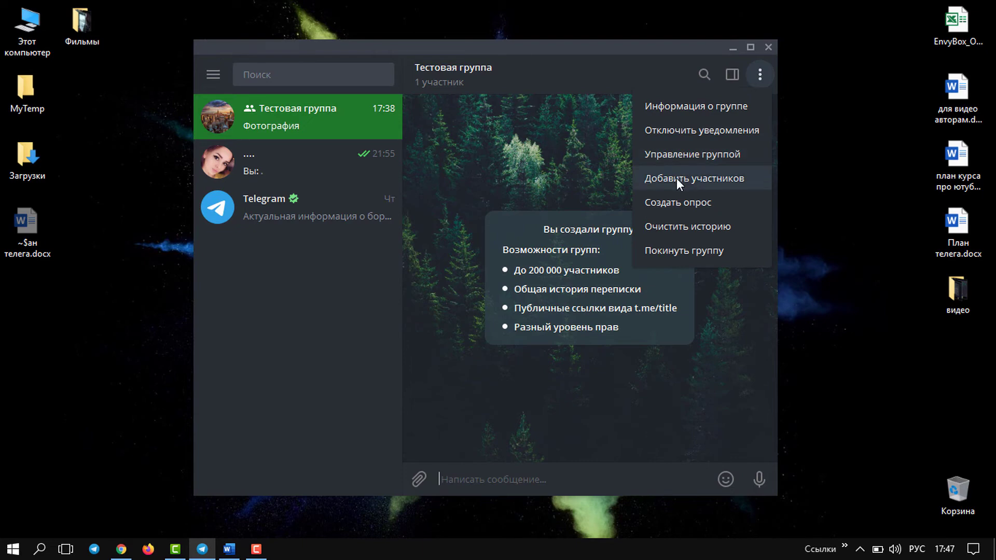
{"action": "left_click", "coordinate": [703, 203]}
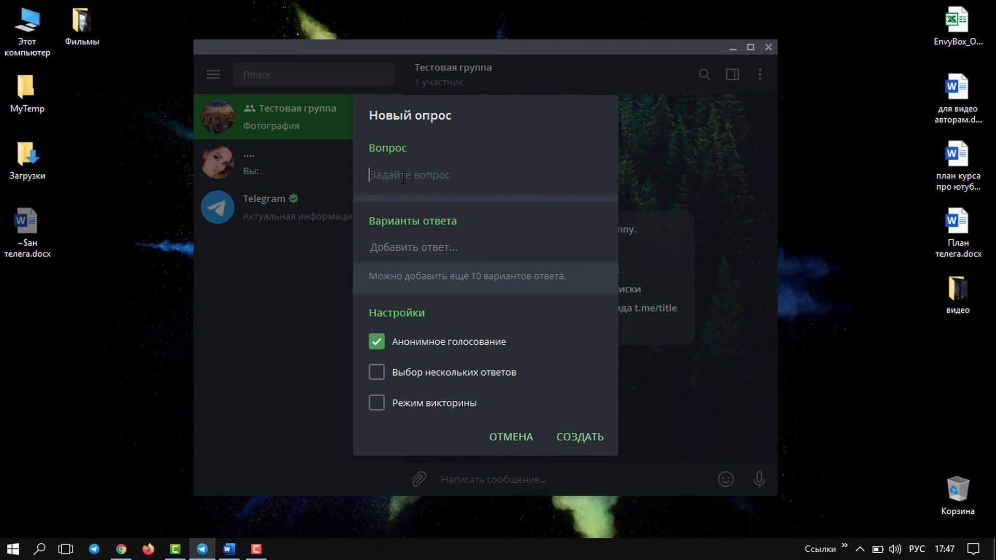
{"action": "type", "text": "как ваше настроение"}
{"action": "left_click", "coordinate": [411, 248]}
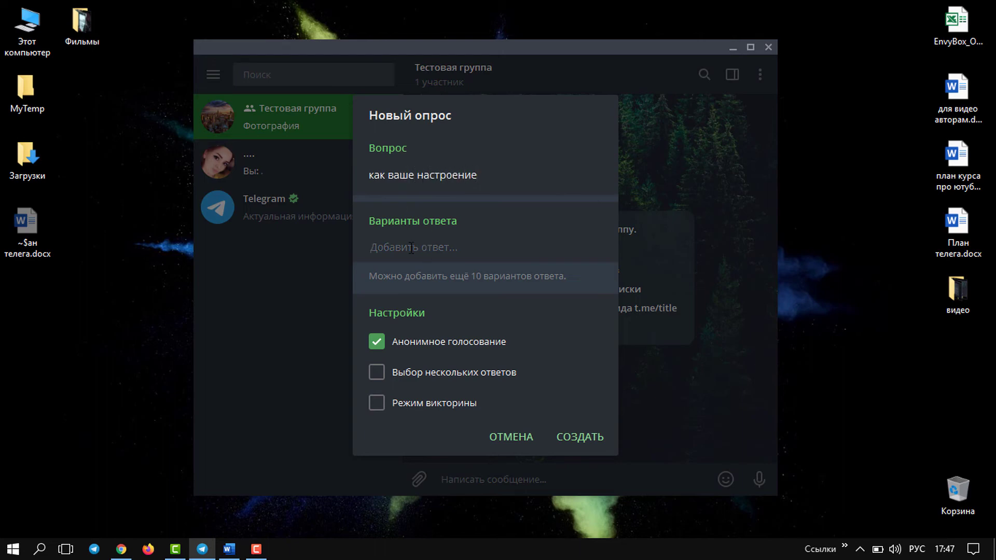
{"action": "type", "text": "нормальное"}
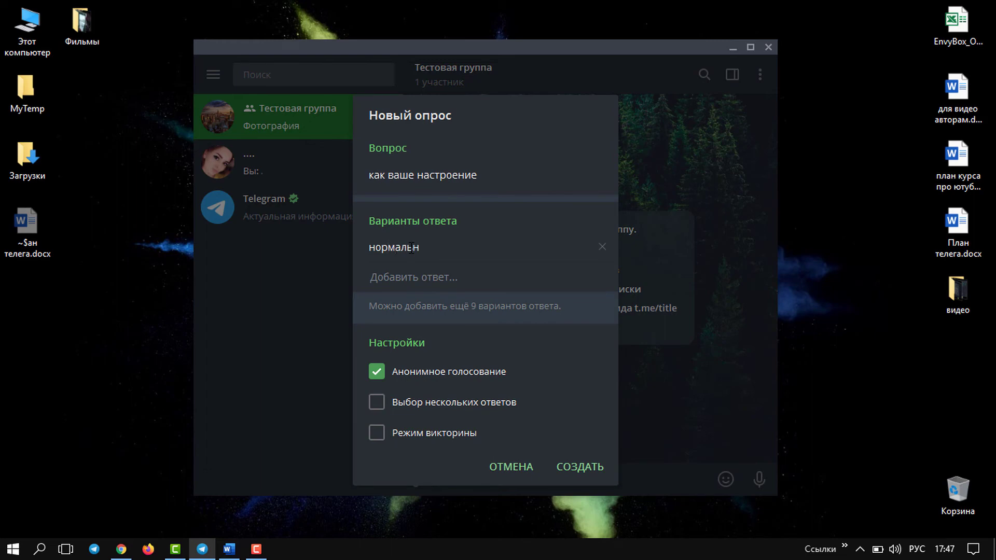
{"action": "left_click", "coordinate": [416, 277]}
{"action": "type", "text": "хорошон"}
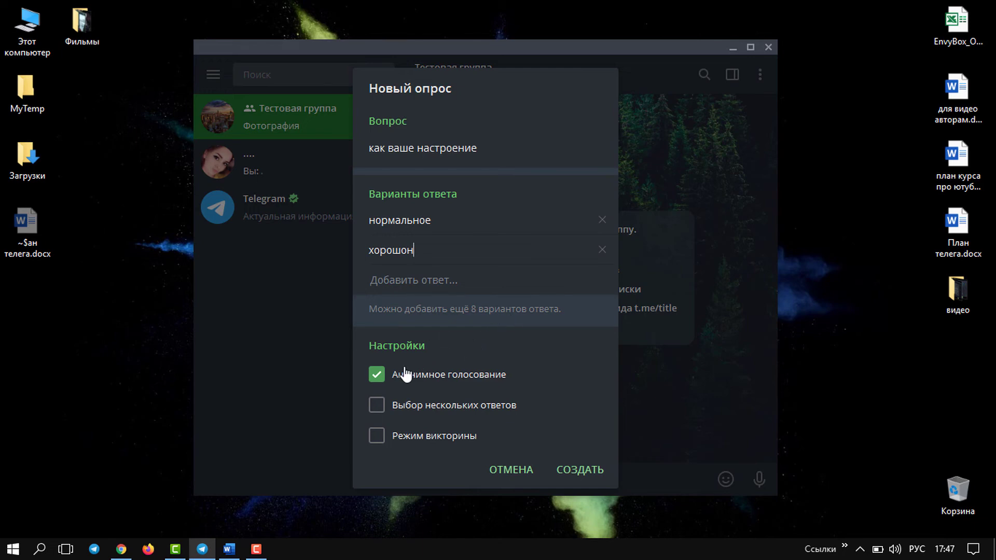
- Create the poll with anonymous voting kept on, and vote for the "нормальное" answer
{"action": "left_click", "coordinate": [376, 376]}
{"action": "left_click", "coordinate": [376, 376]}
{"action": "left_click", "coordinate": [592, 470]}
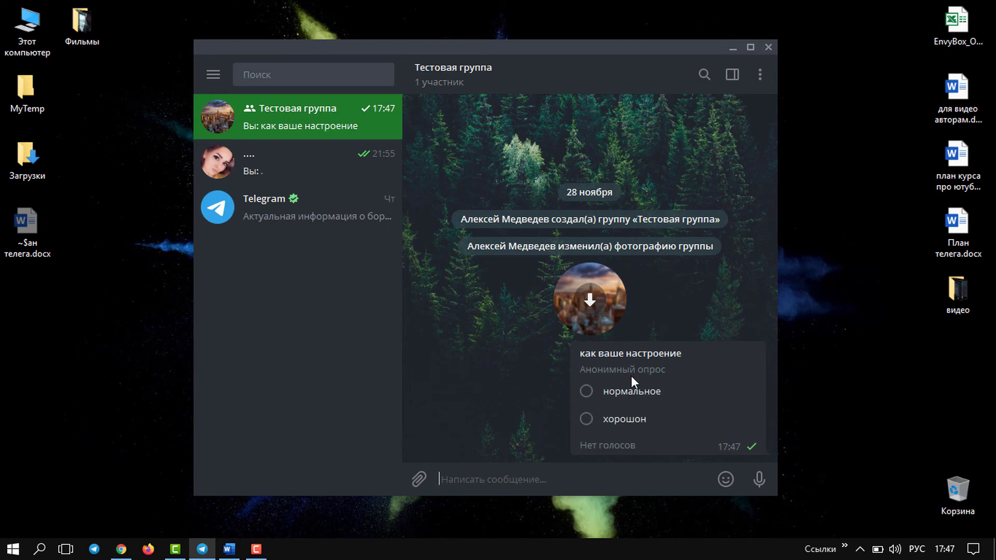
{"action": "left_click", "coordinate": [588, 392]}
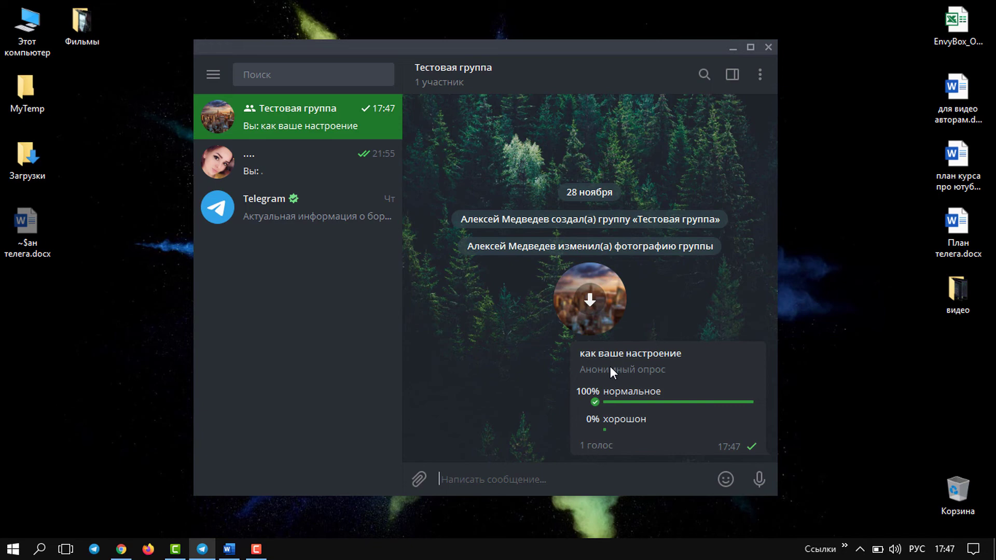
- Start a new group poll in quiz mode (Режим викторины) and check its explanation field, leaving the comment empty
{"action": "left_click", "coordinate": [760, 76]}
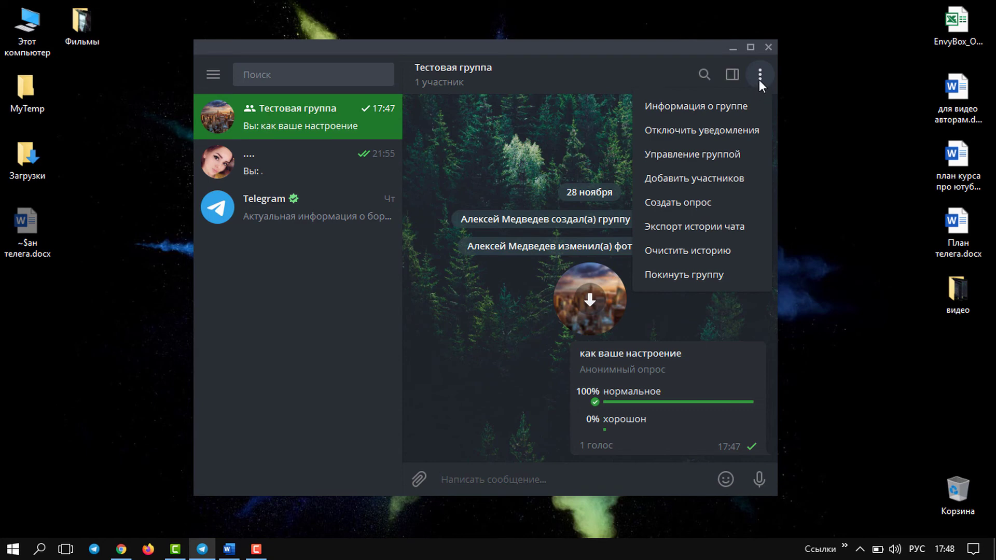
{"action": "left_click", "coordinate": [711, 205]}
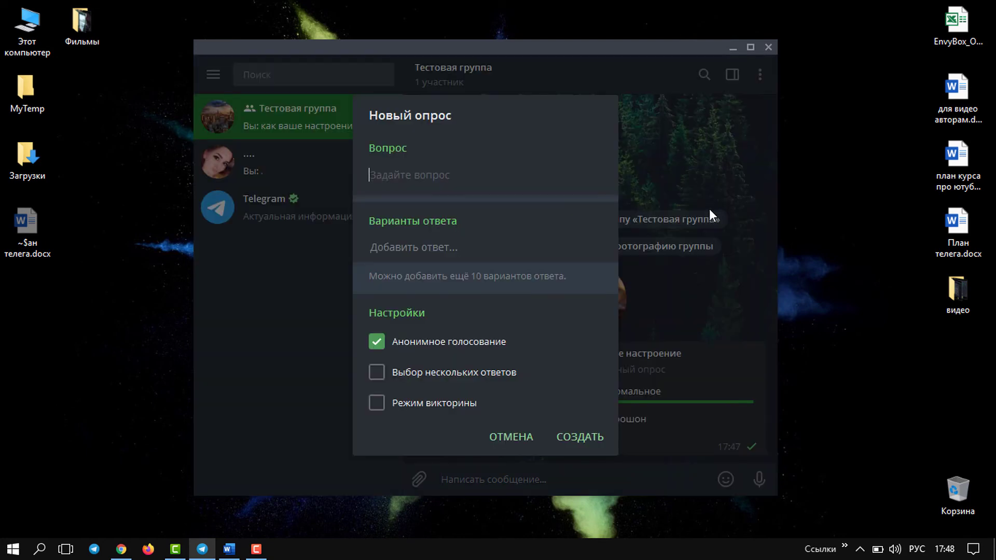
{"action": "left_click", "coordinate": [379, 406]}
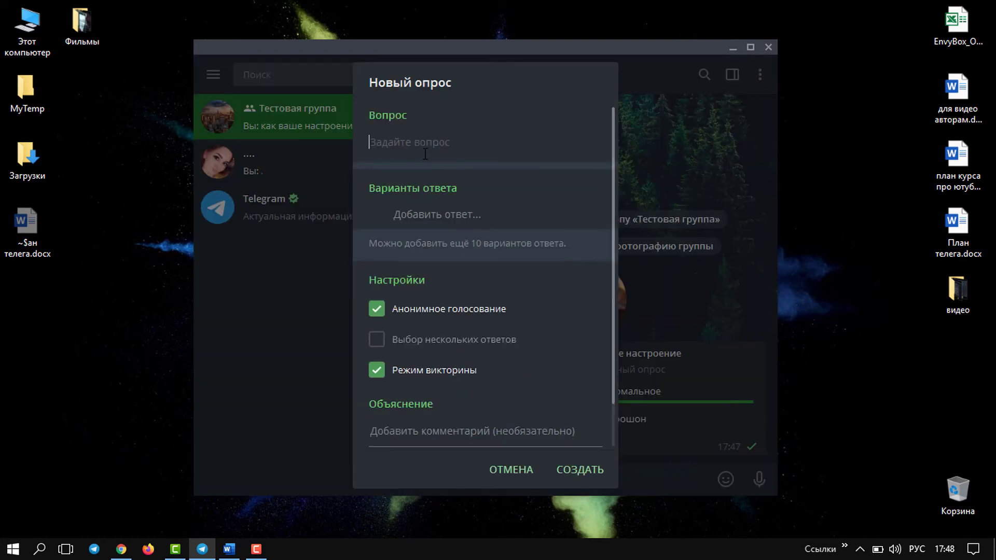
{"action": "scroll", "coordinate": [418, 404], "scroll_direction": "down", "scroll_amount": 2}
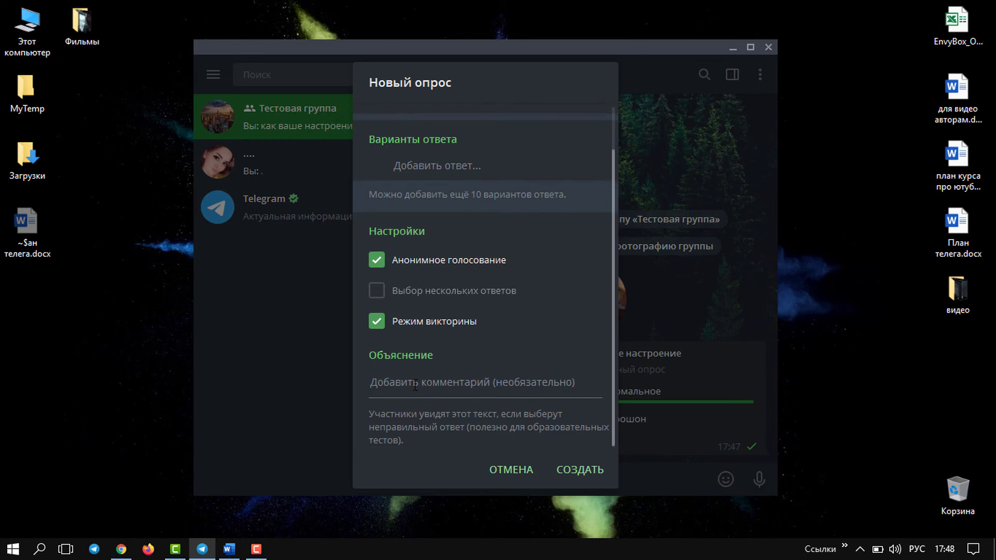
{"action": "left_click", "coordinate": [415, 385]}
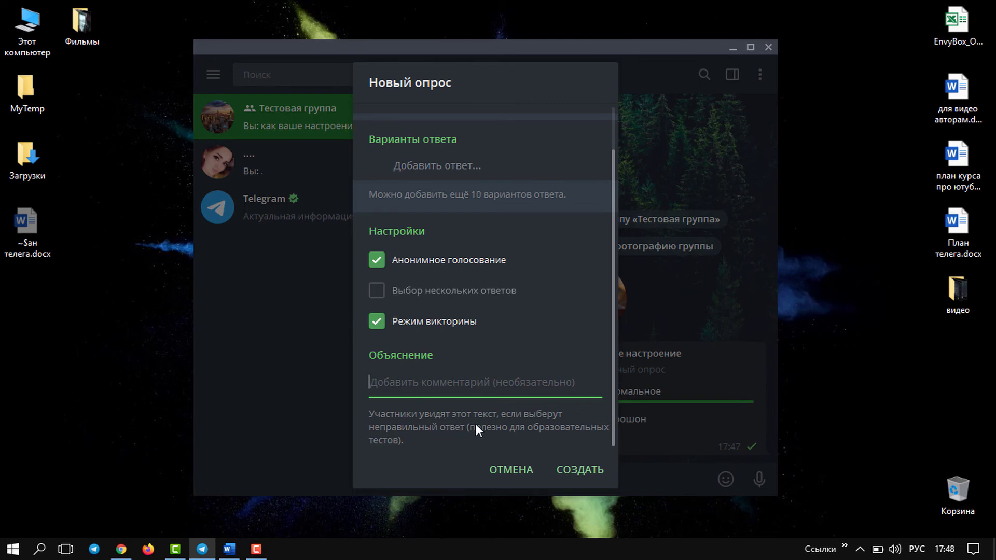
{"action": "scroll", "coordinate": [459, 363], "scroll_direction": "up", "scroll_amount": 2}
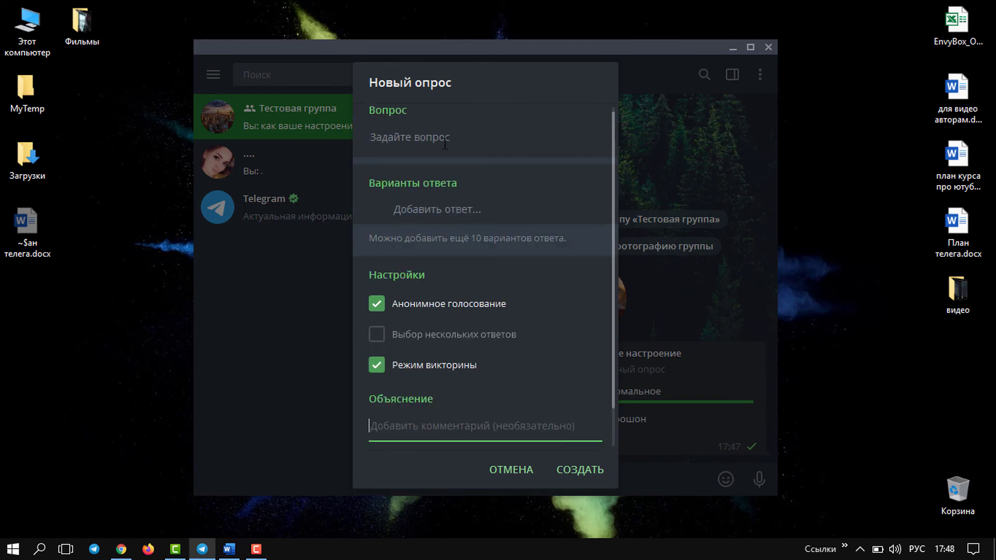
- Enter the quiz question "рпропроп" and the answer options "ропропро", "ропропро" and "оролрол"
{"action": "left_click", "coordinate": [412, 144]}
{"action": "type", "text": "рпропрсп"}
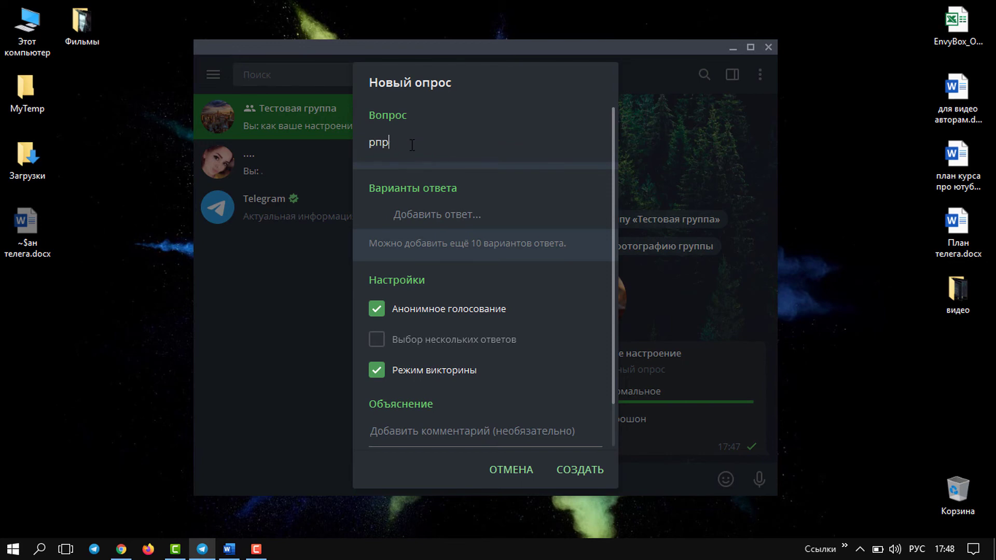
{"action": "left_click", "coordinate": [437, 205]}
{"action": "type", "text": "ропропро"}
{"action": "left_click", "coordinate": [421, 244]}
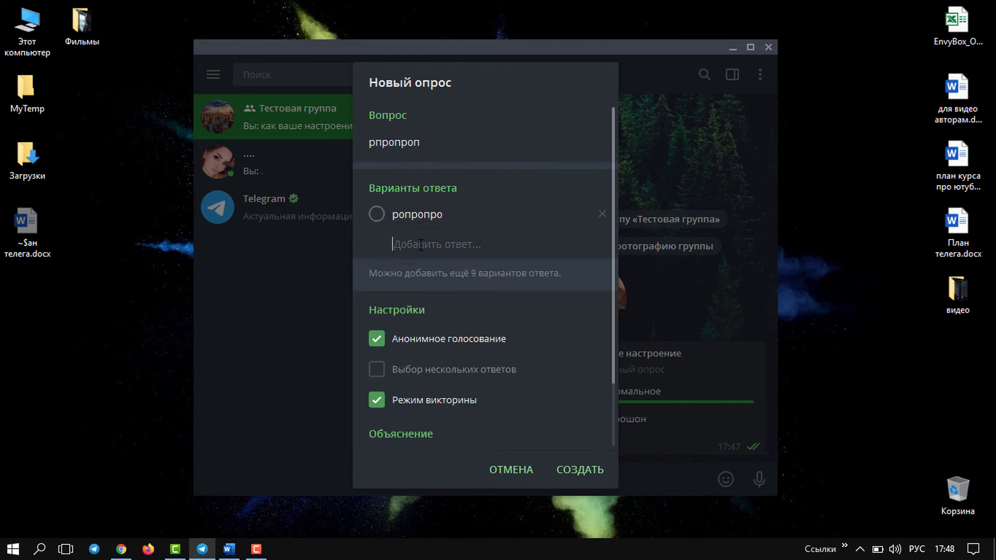
{"action": "type", "text": "ропропро"}
{"action": "left_click", "coordinate": [424, 274]}
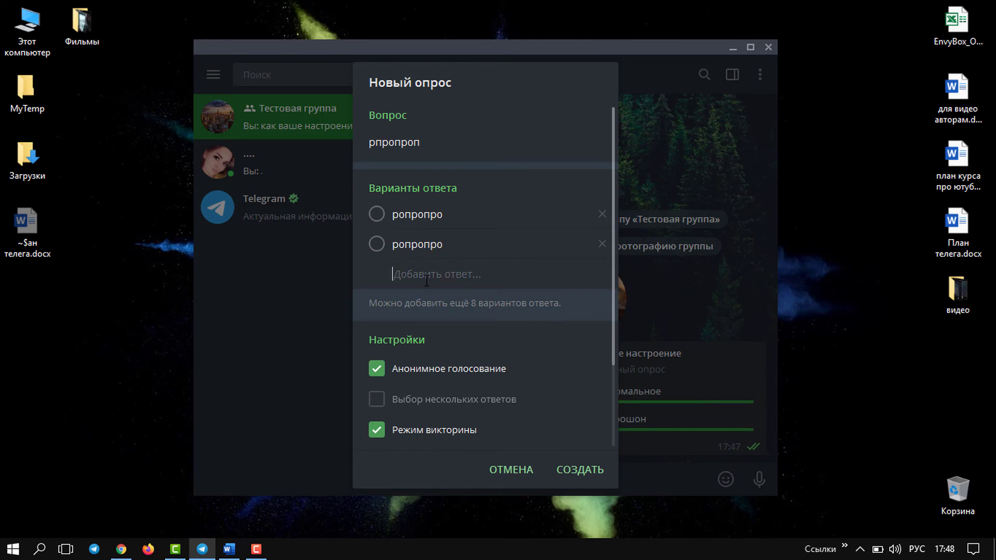
{"action": "type", "text": "оролрол"}
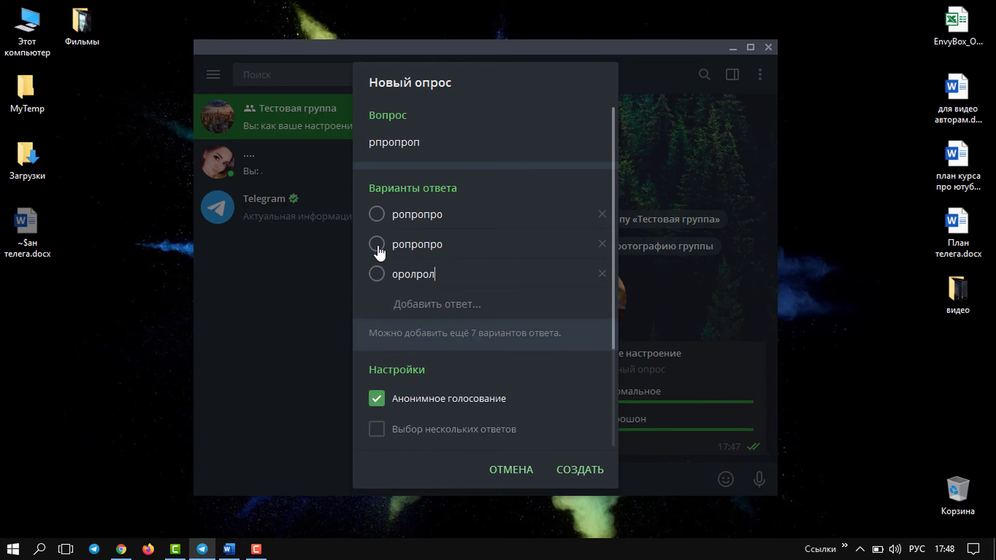
- Mark the second answer option as correct, create the anonymous quiz, and answer it with the first option
{"action": "left_click", "coordinate": [376, 215]}
{"action": "left_click", "coordinate": [377, 244]}
{"action": "left_click", "coordinate": [376, 274]}
{"action": "left_click", "coordinate": [377, 246]}
{"action": "left_click", "coordinate": [378, 216]}
{"action": "left_click", "coordinate": [382, 247]}
{"action": "left_click", "coordinate": [596, 472]}
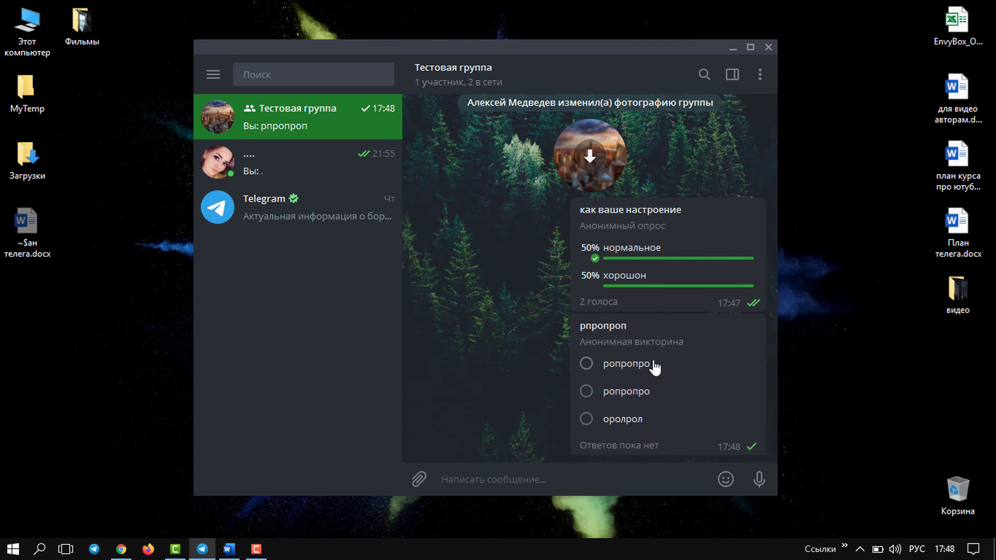
{"action": "left_click", "coordinate": [587, 363]}
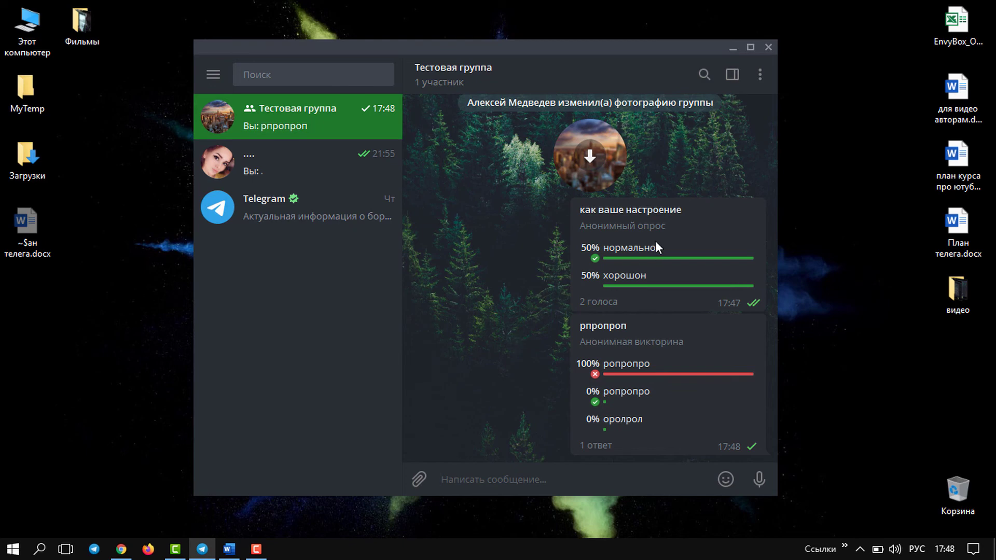
- Delete the "как ваше настроение" poll message for everyone in the group chat
{"action": "right_click", "coordinate": [709, 229]}
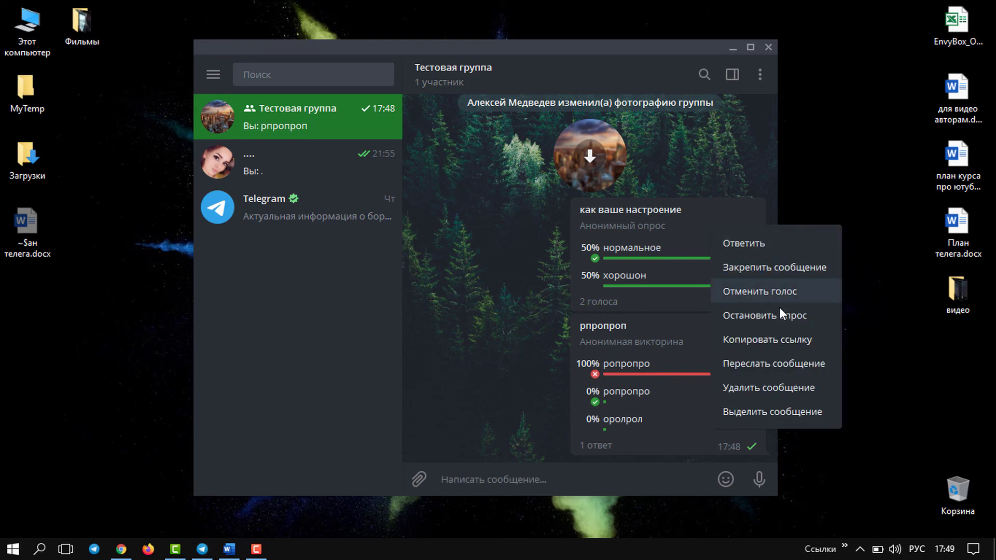
{"action": "left_click", "coordinate": [773, 388]}
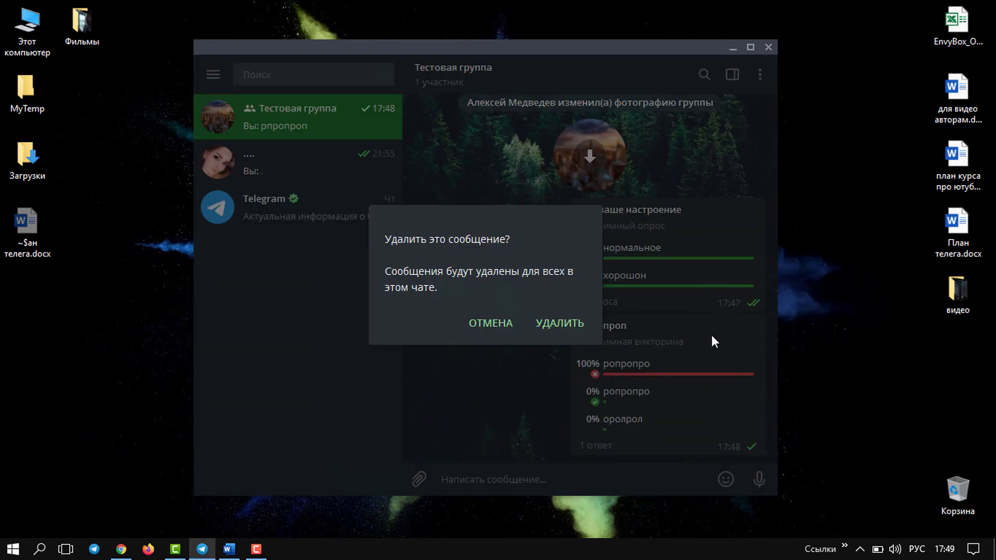
{"action": "left_click", "coordinate": [555, 327]}
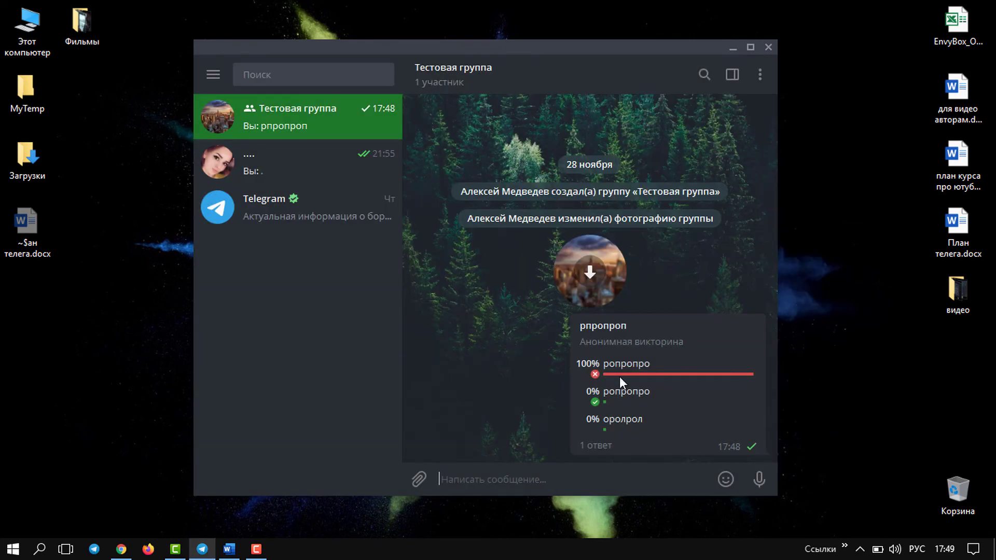
- Pin the "рпропроп" quiz for all group members with notifications kept on, and jump to it from the pinned message
{"action": "right_click", "coordinate": [697, 395]}
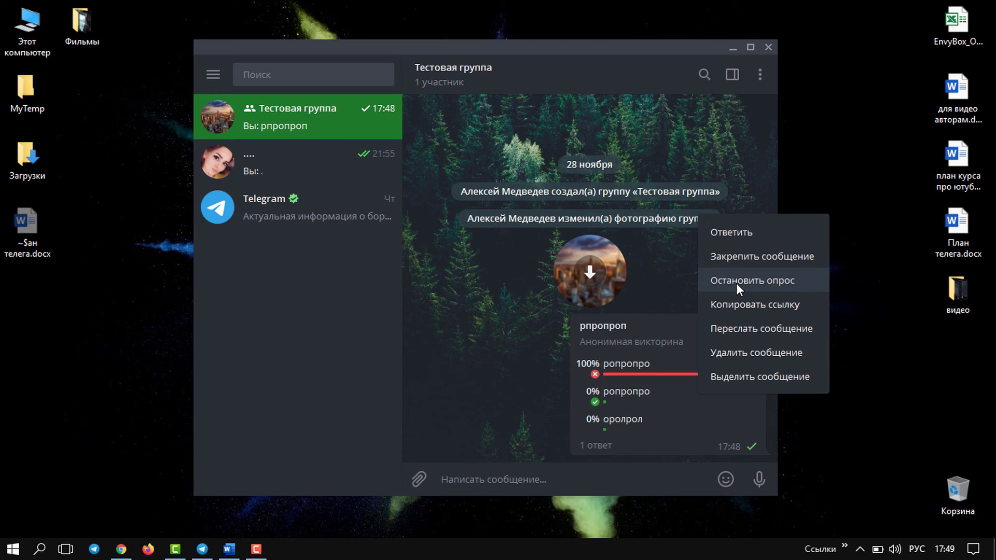
{"action": "left_click", "coordinate": [531, 320]}
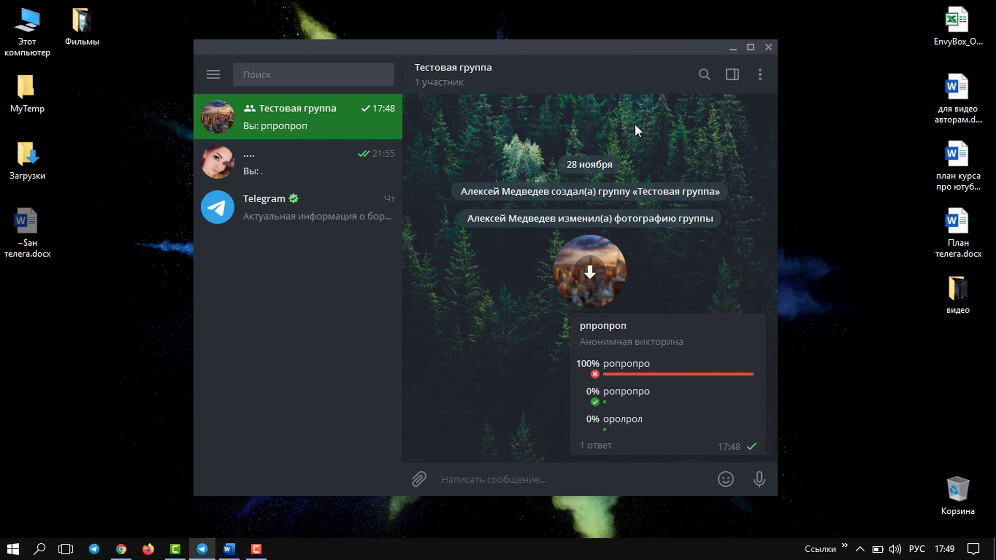
{"action": "right_click", "coordinate": [705, 339]}
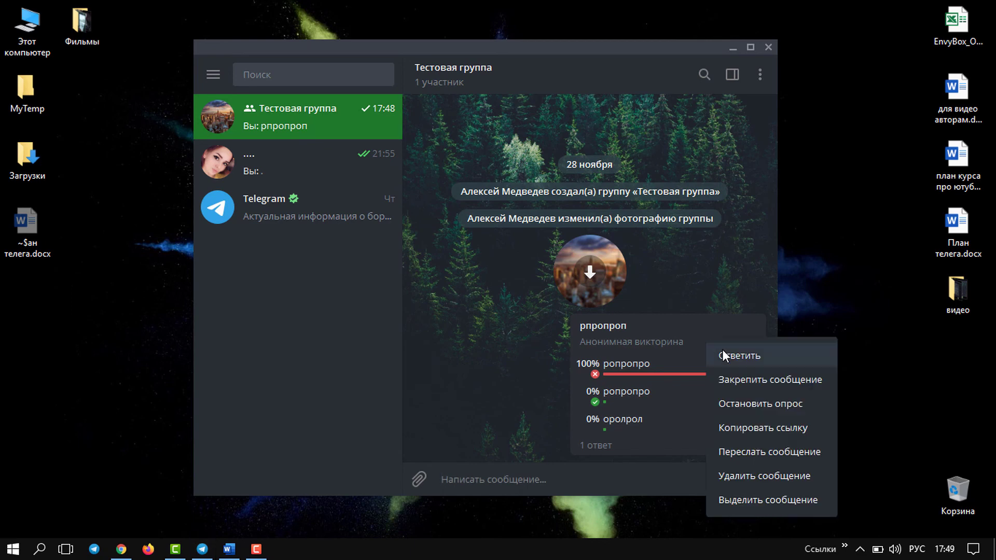
{"action": "left_click", "coordinate": [743, 380]}
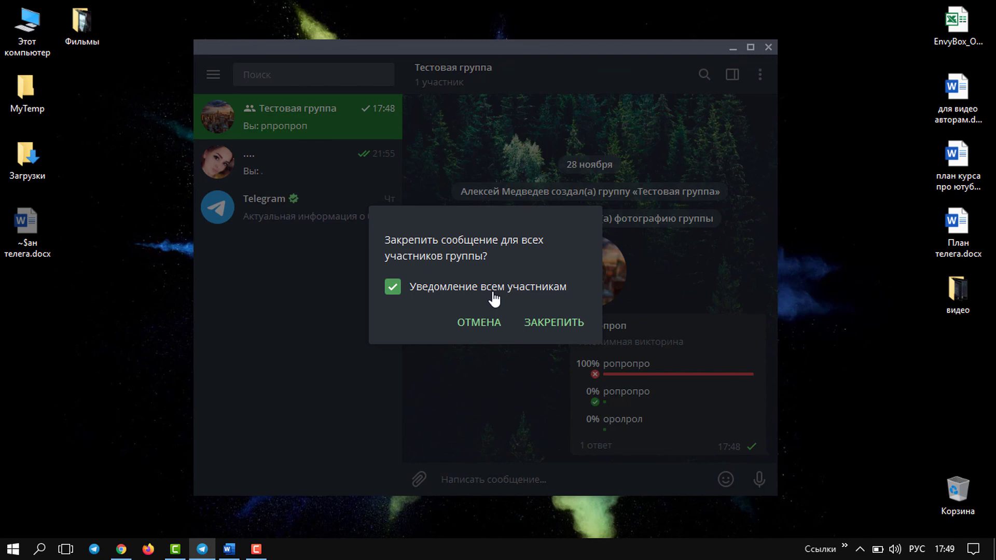
{"action": "left_click", "coordinate": [555, 323]}
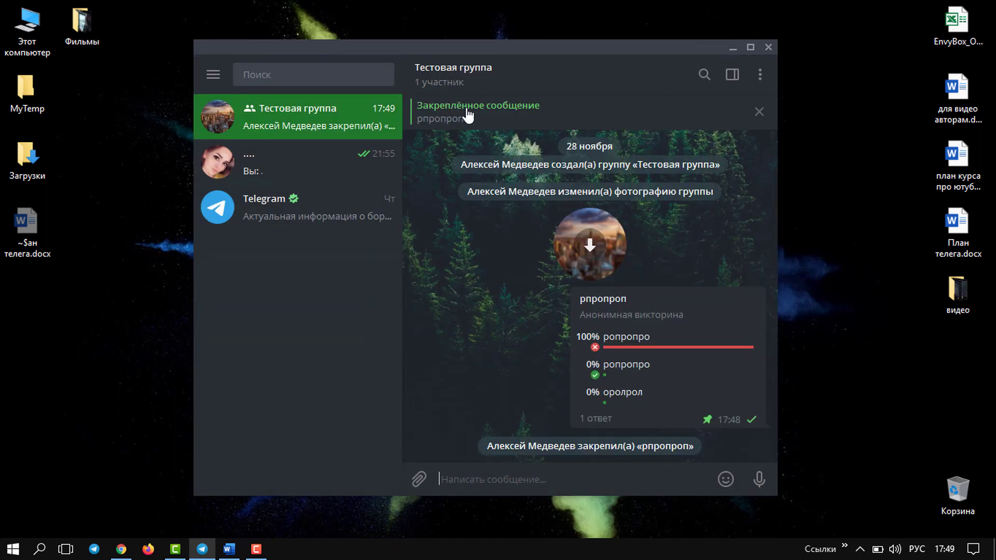
{"action": "left_click", "coordinate": [517, 115]}
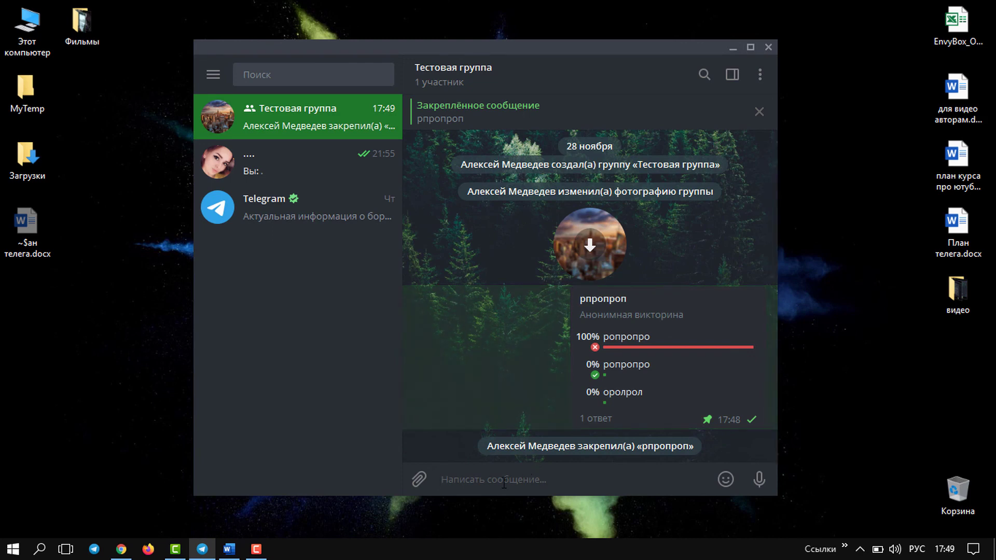
- Send the messages "орпо", "рпроар", "рпр", "ропропр" and "опропроп", then jump to the pinned quiz and return to the newest messages
{"action": "type", "text": "орпо"}
{"action": "key", "text": "Return"}
{"action": "type", "text": "рпроар"}
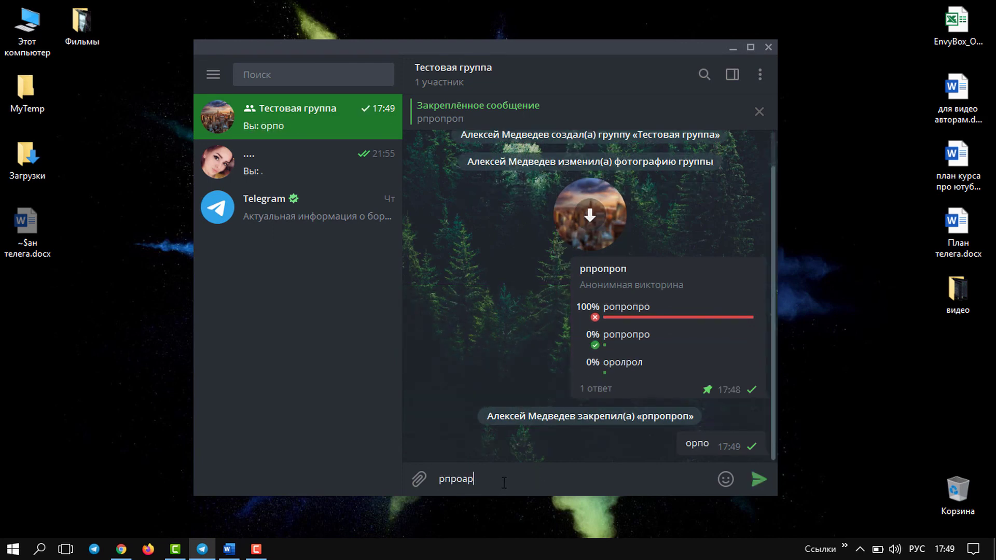
{"action": "key", "text": "Return"}
{"action": "type", "text": "рпр"}
{"action": "key", "text": "Return"}
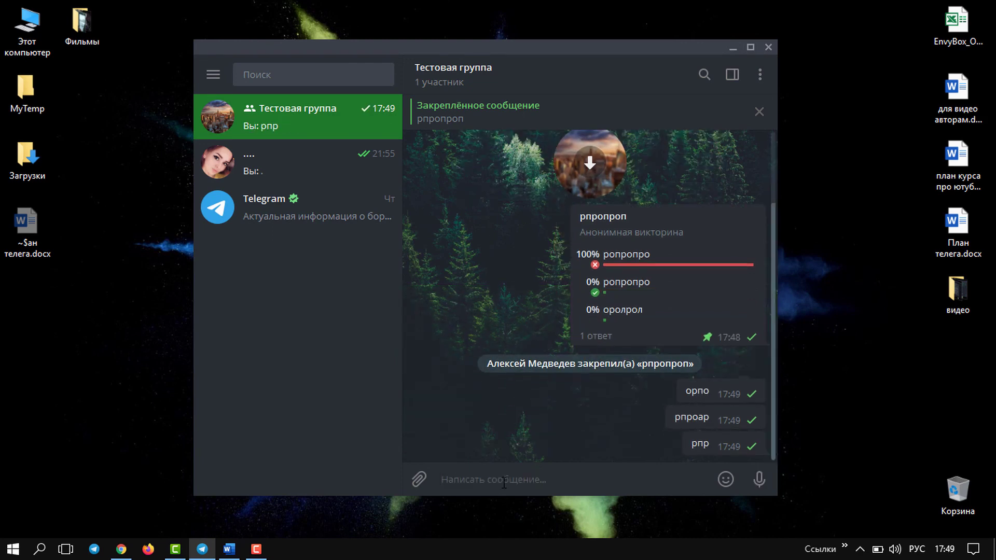
{"action": "type", "text": "ропропр"}
{"action": "key", "text": "Return"}
{"action": "type", "text": "опропроп"}
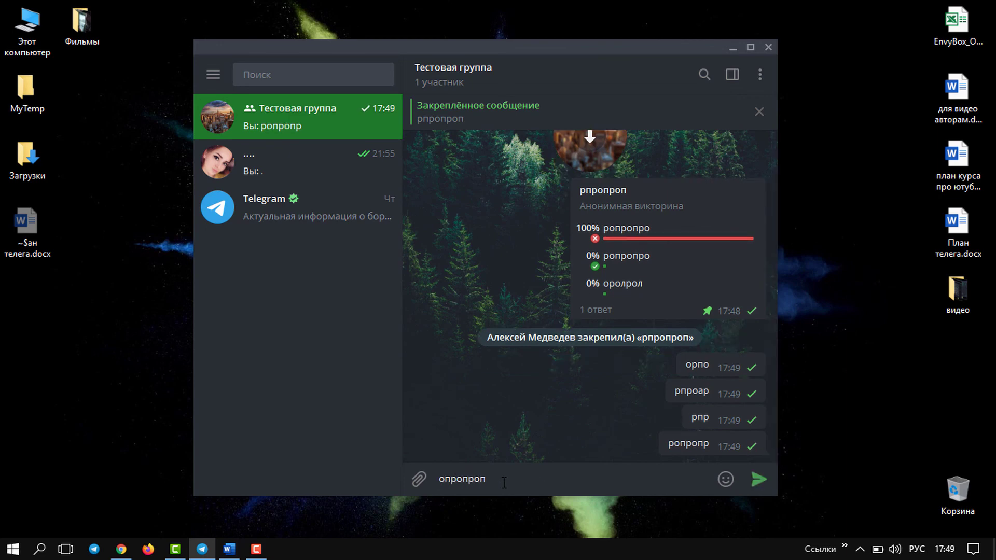
{"action": "key", "text": "Return"}
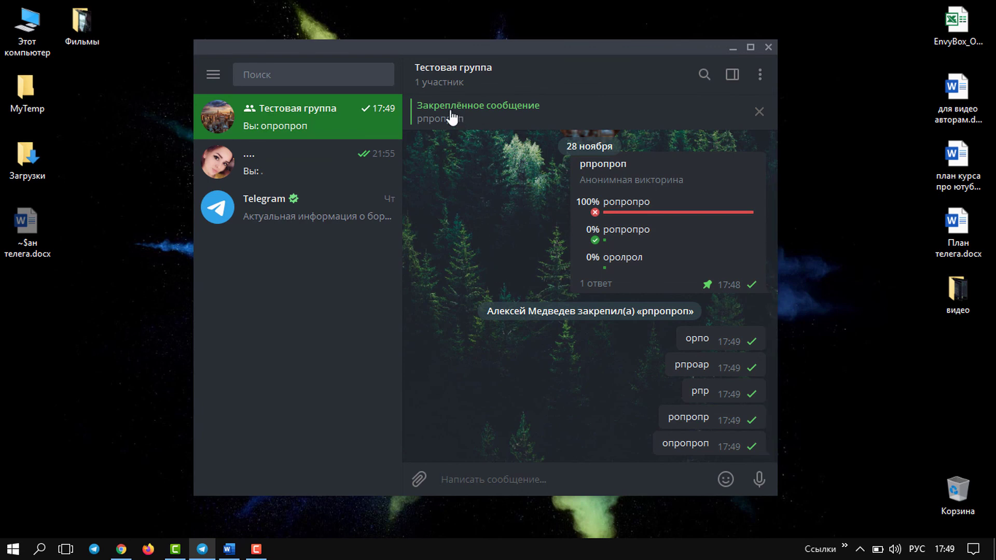
{"action": "left_click", "coordinate": [509, 113]}
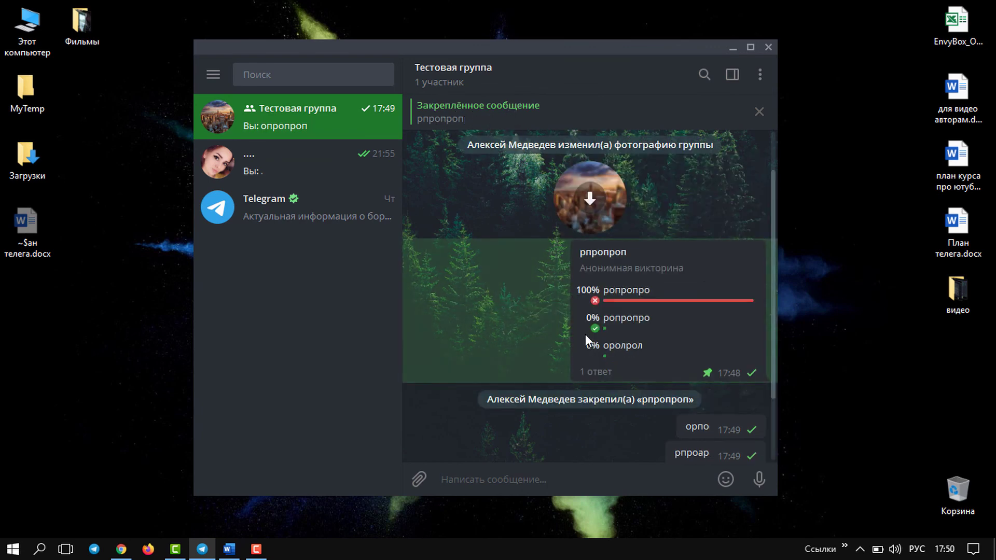
{"action": "scroll", "coordinate": [572, 321], "scroll_direction": "down", "scroll_amount": 2}
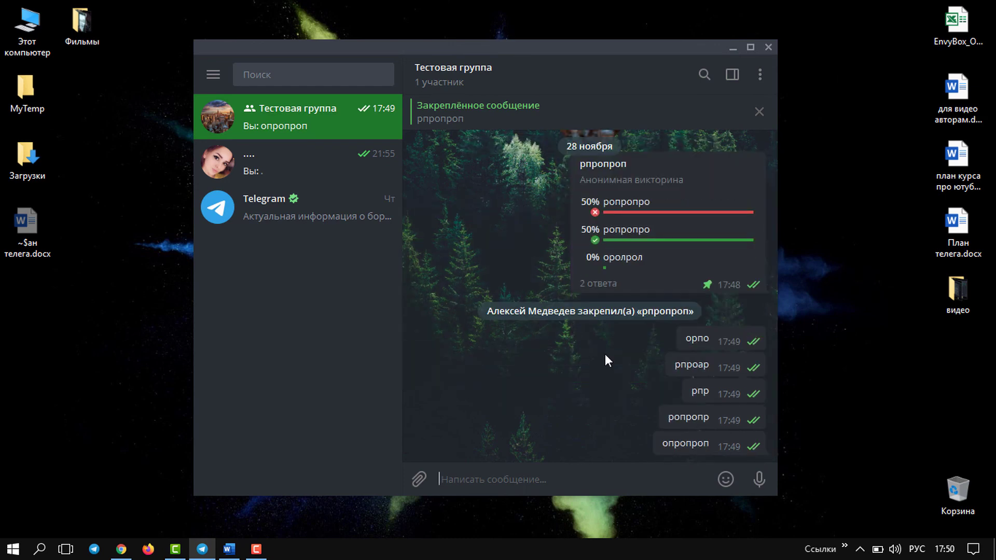
- Examine the group's message search and its filter by sender, then close the search without choosing a member
{"action": "left_click", "coordinate": [704, 76]}
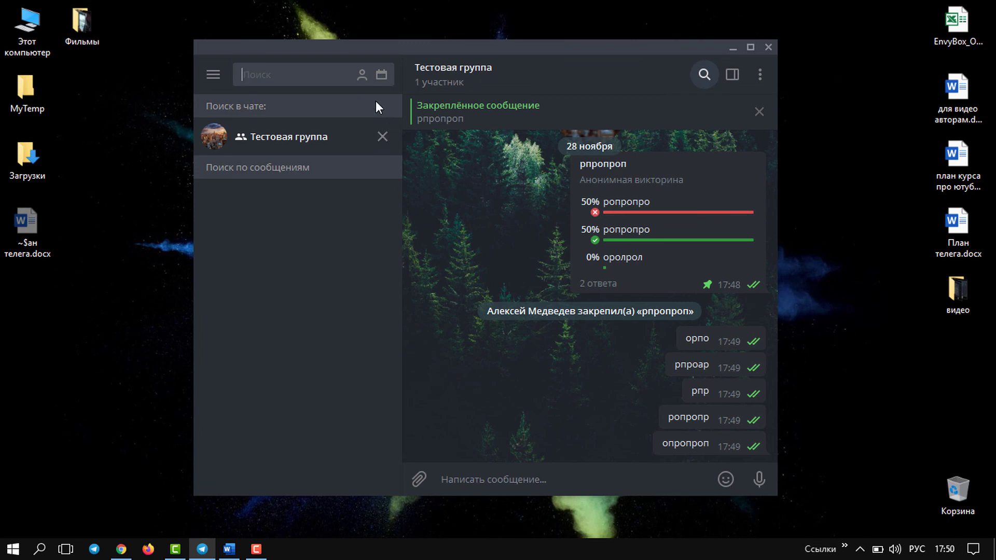
{"action": "left_click", "coordinate": [362, 78]}
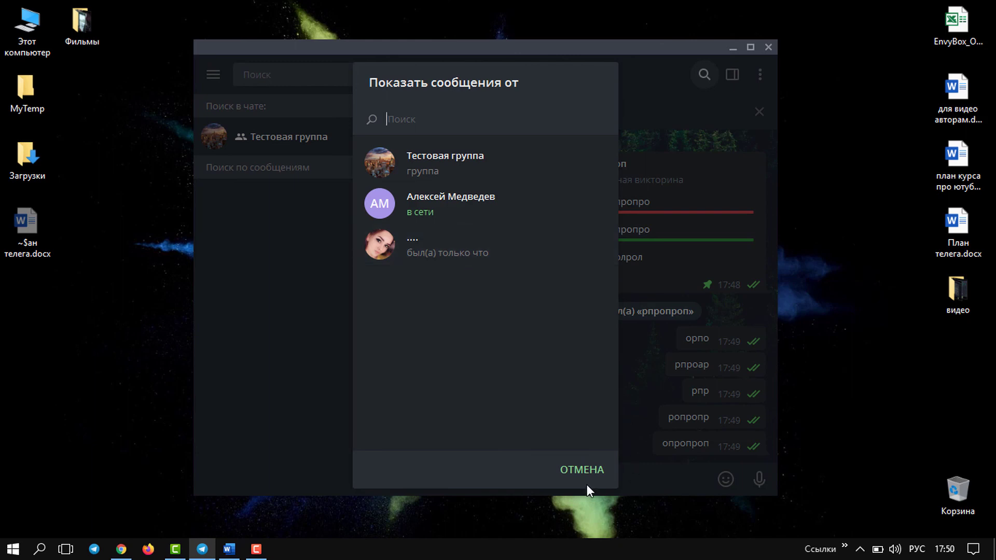
{"action": "left_click", "coordinate": [583, 471]}
{"action": "left_click", "coordinate": [383, 136]}
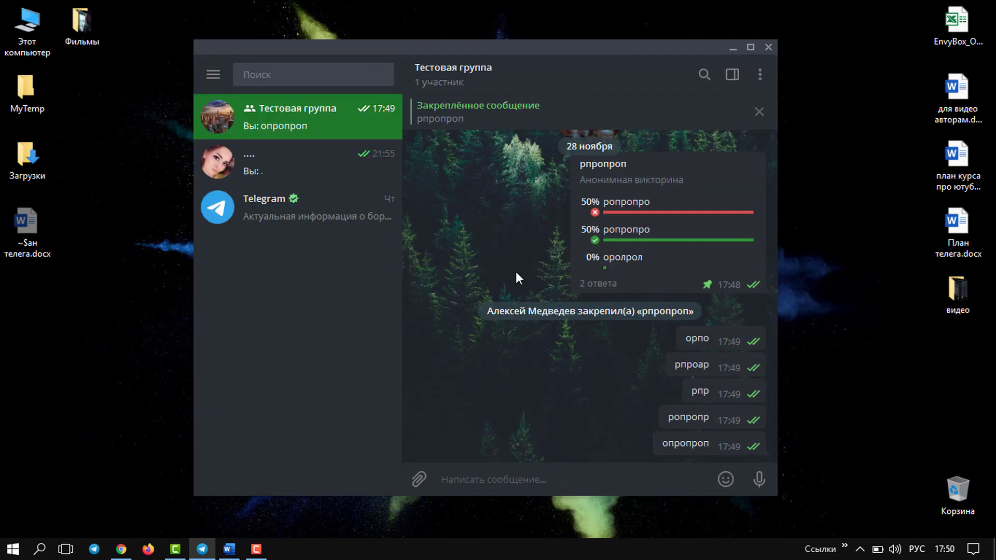
- Open the file attachment dialog for the group chat, look at the Рабочий стол folder, and cancel without attaching anything
{"action": "left_click", "coordinate": [419, 481]}
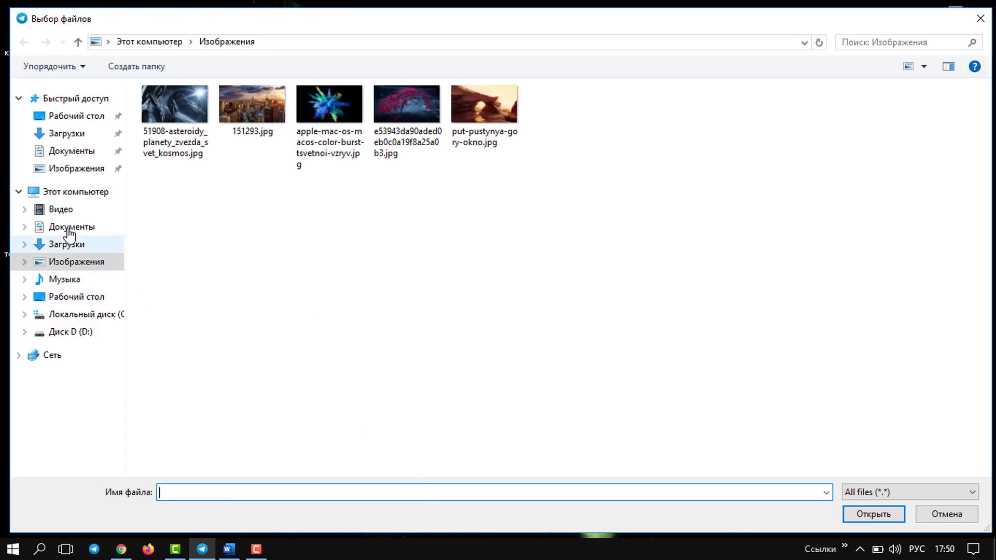
{"action": "left_click", "coordinate": [78, 296]}
{"action": "left_click", "coordinate": [966, 515]}
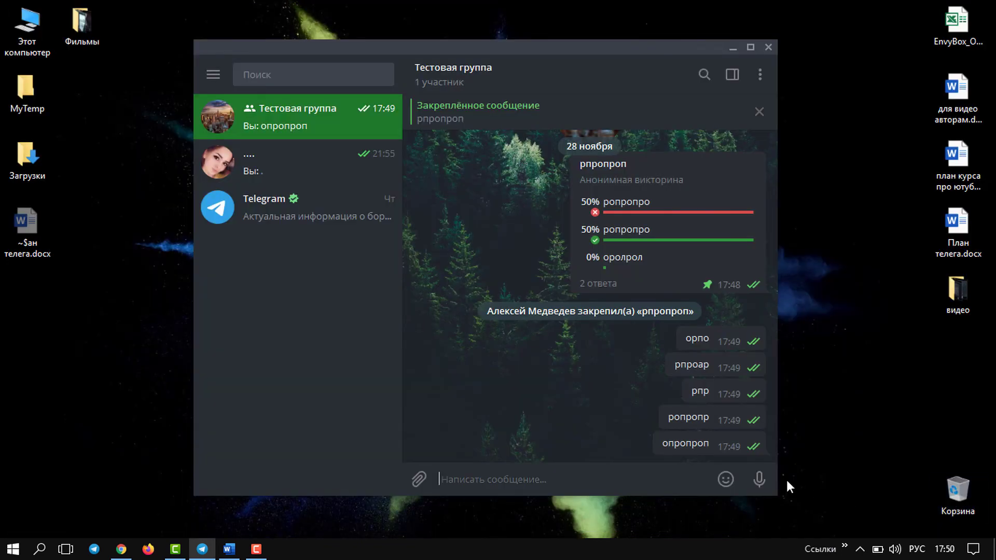